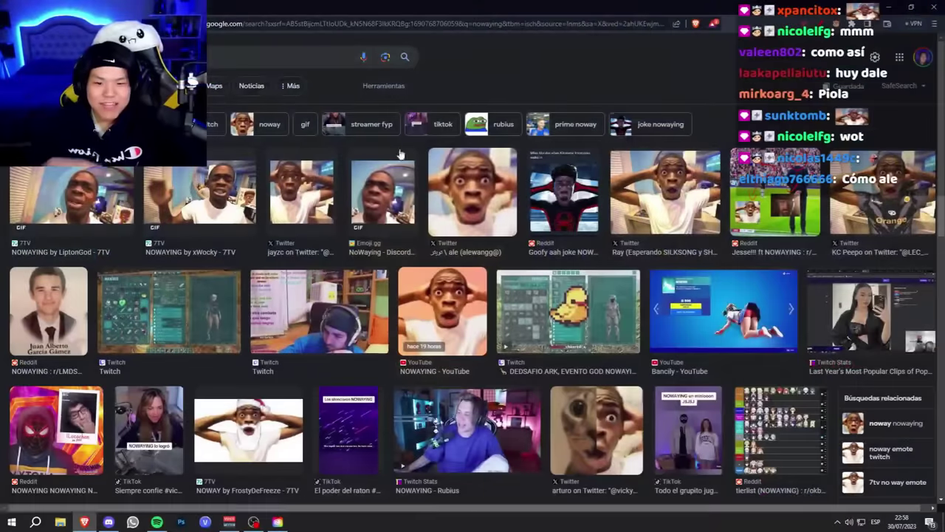
Step: Open the shocked-man-holding-his-head meme from the 'noway' image results in the preview
click(664, 192)
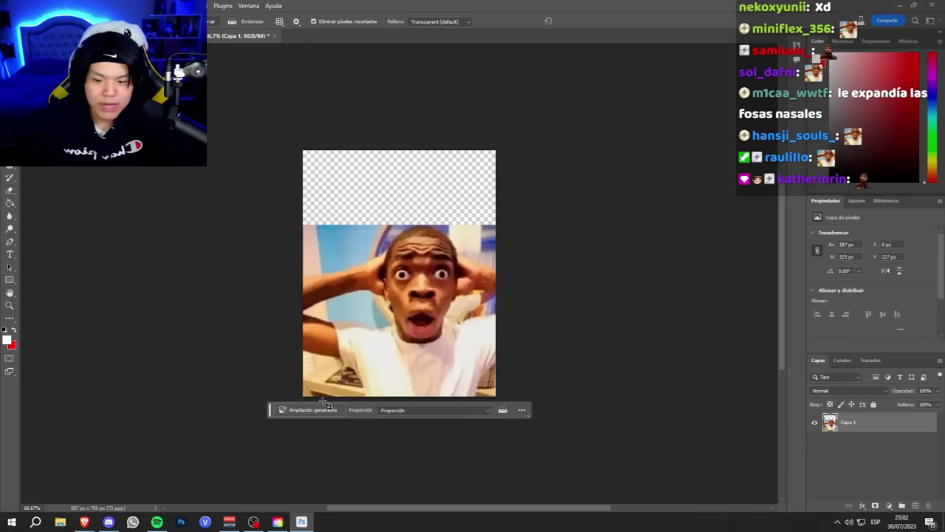
Step: Generate fill for the empty top and left strips, browse variations, then drag the right crop edge outward
click(310, 411)
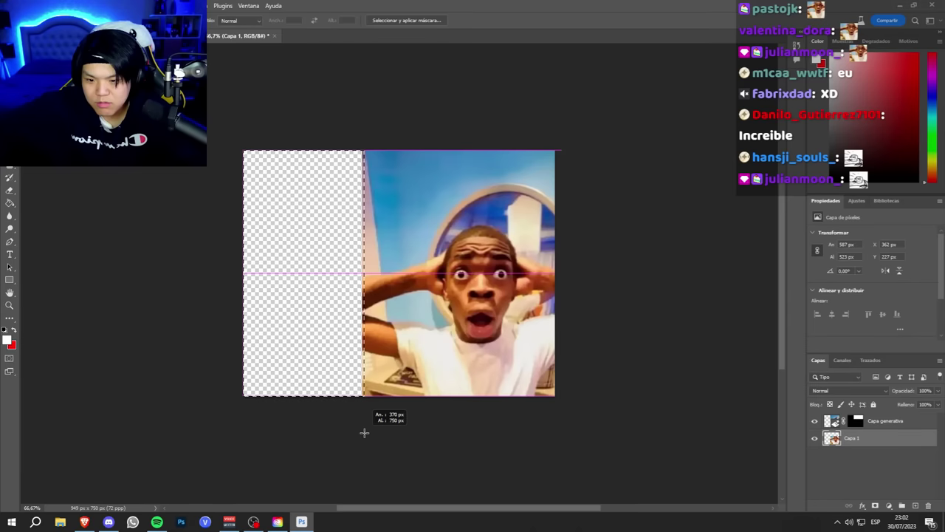
click(243, 410)
click(360, 406)
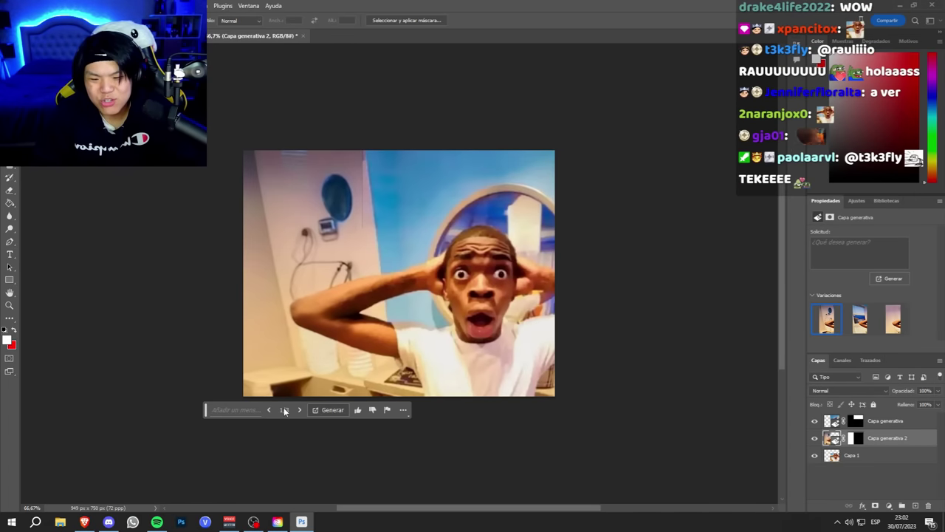
click(300, 411)
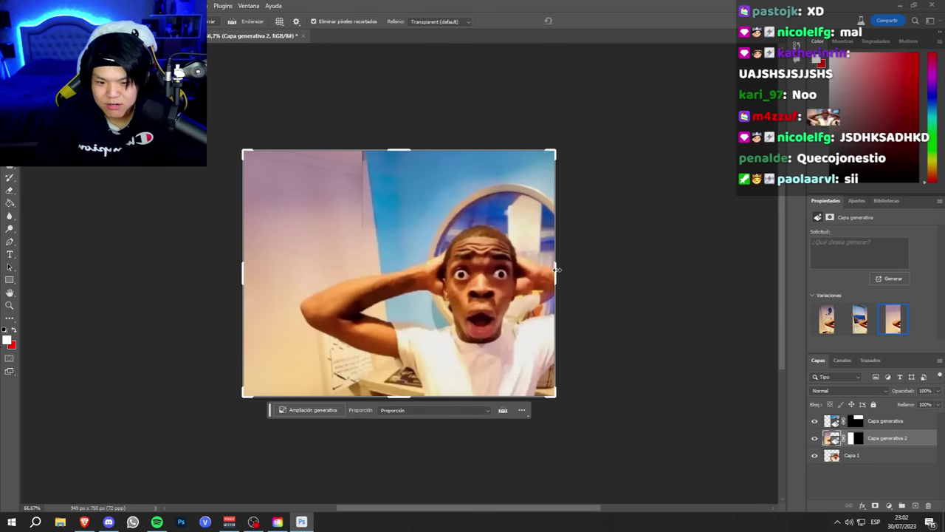
drag(557, 270, 631, 271)
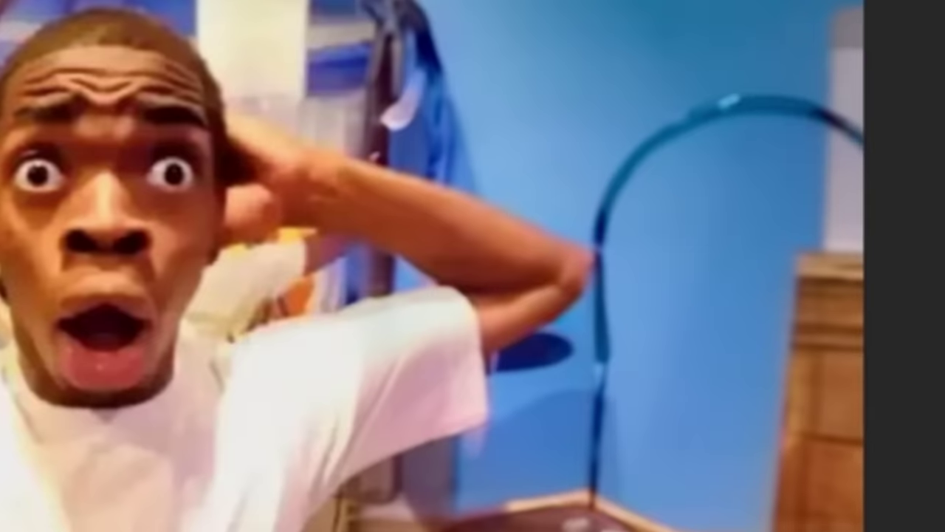
Step: Keep variation 3/3 for the right side and crop-stretch the canvas downward to a new height
click(512, 410)
scroll(510, 399, down, 1)
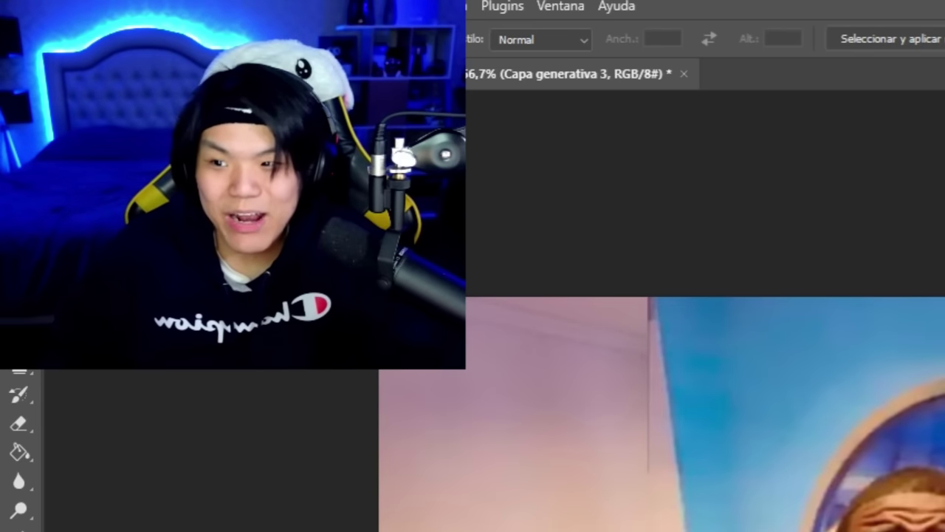
key(c)
drag(399, 264, 423, 526)
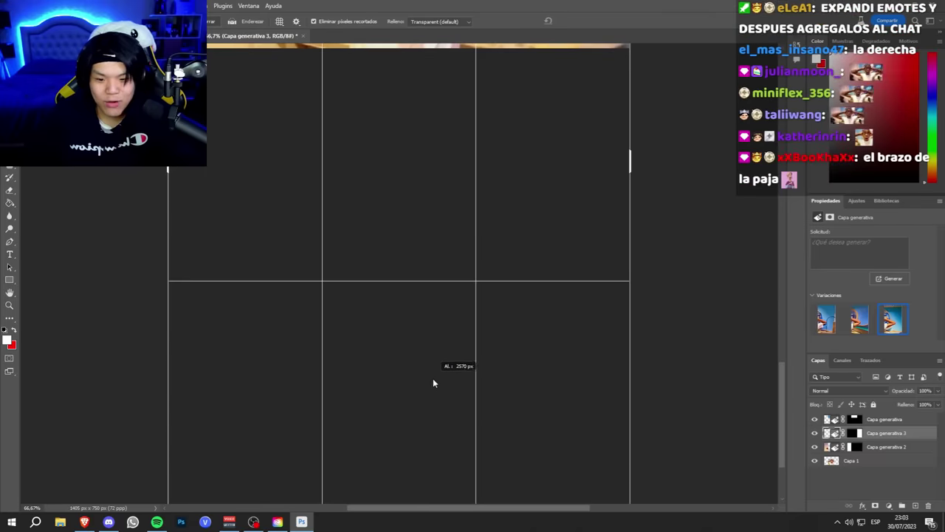
drag(434, 383, 435, 384)
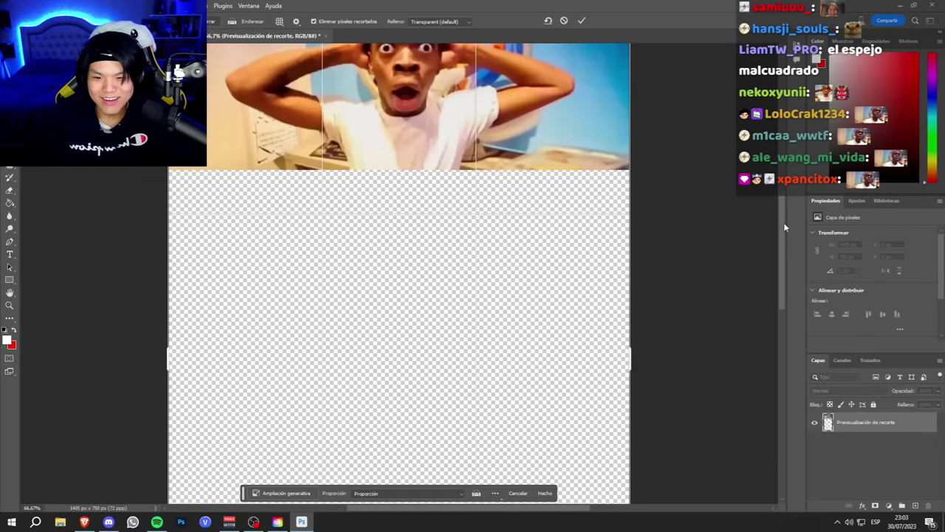
drag(399, 504, 412, 318)
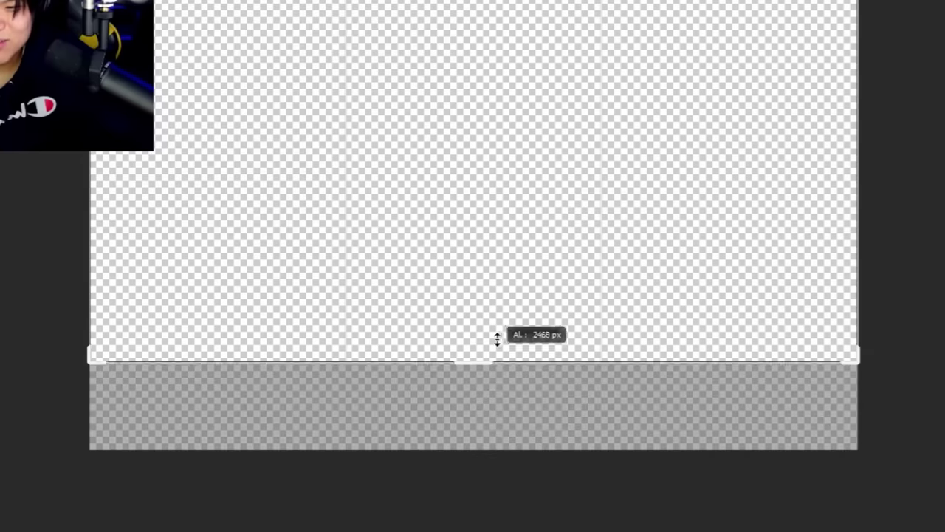
drag(497, 338, 502, 84)
Step: Generate the lower body and trousers into the extension, then bring up the zoom-out options
key(Return)
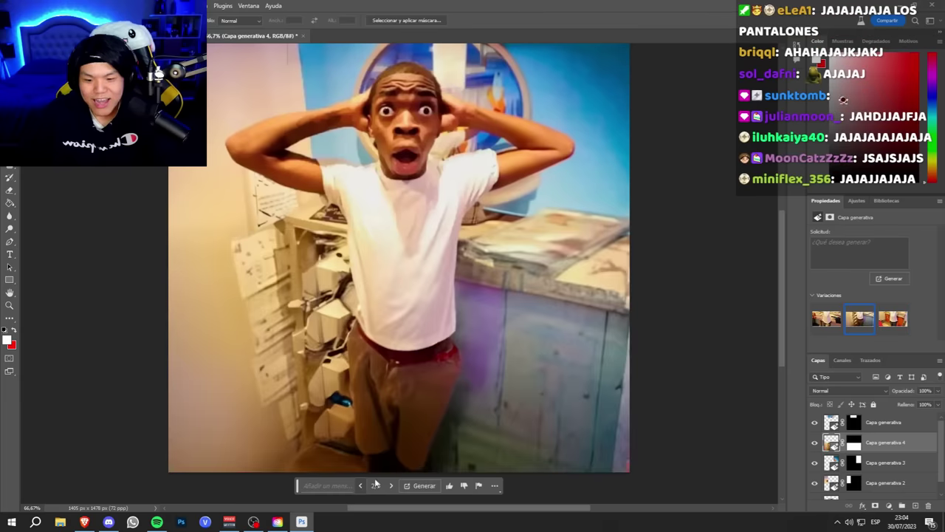
click(10, 305)
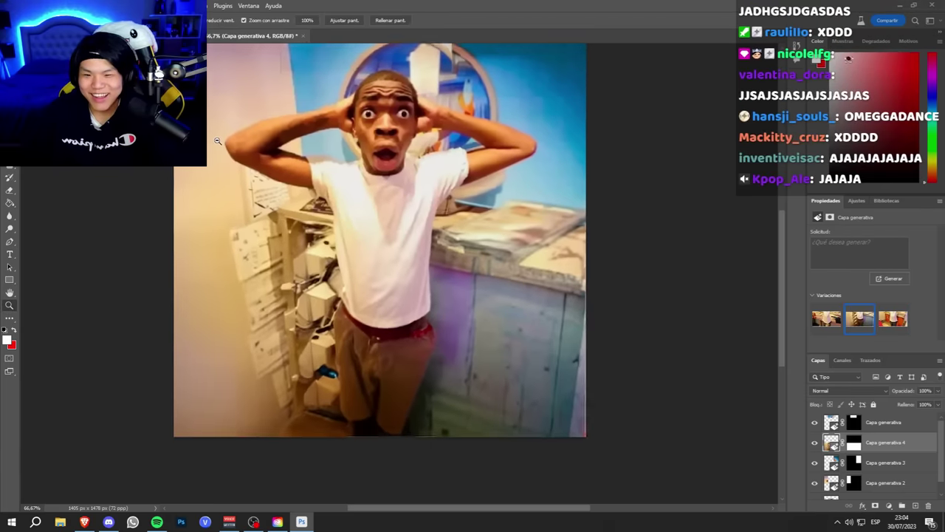
right_click(296, 235)
Step: Search 'miniatura de mrbeast' and bring the Squid Game crowd thumbnail into Photoshop
click(322, 287)
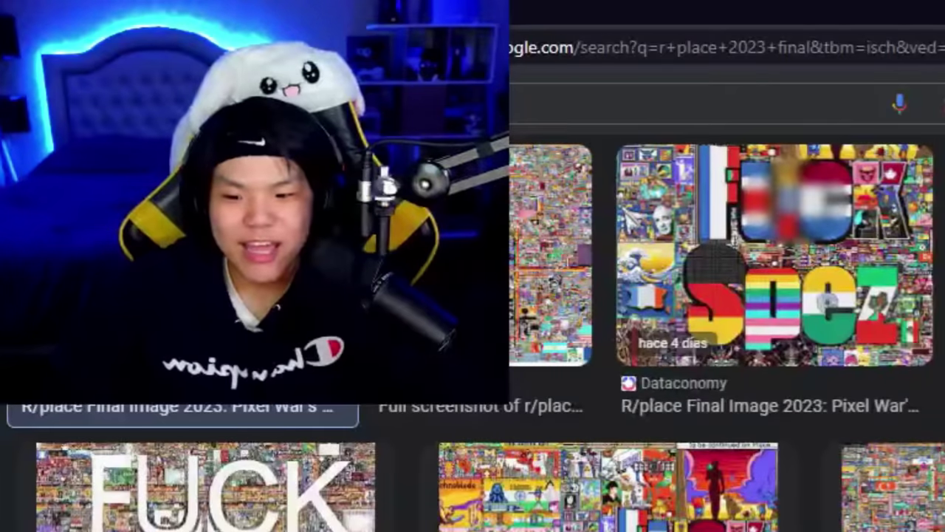
text(i)
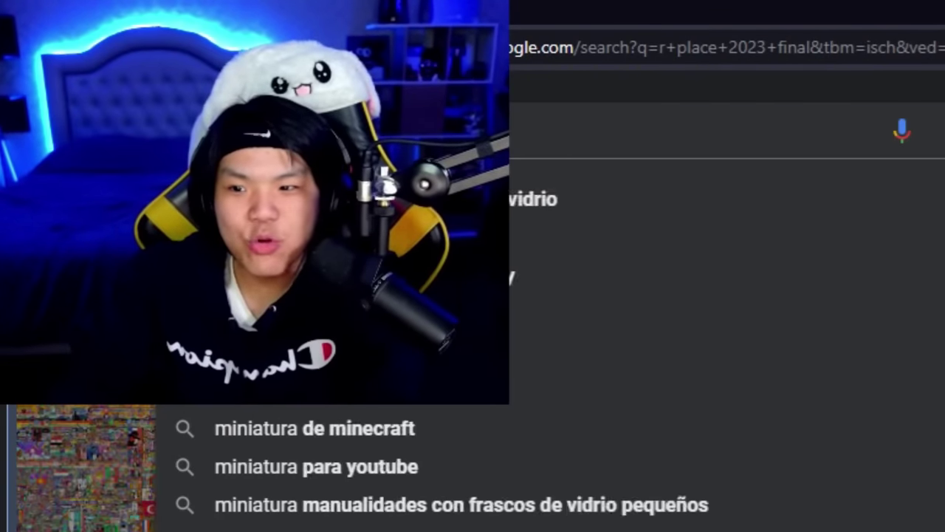
key(Escape)
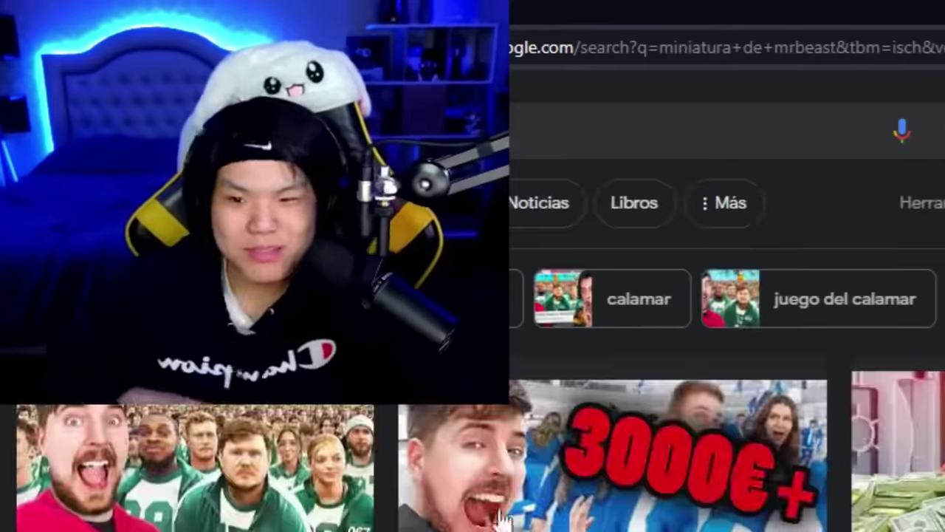
click(481, 498)
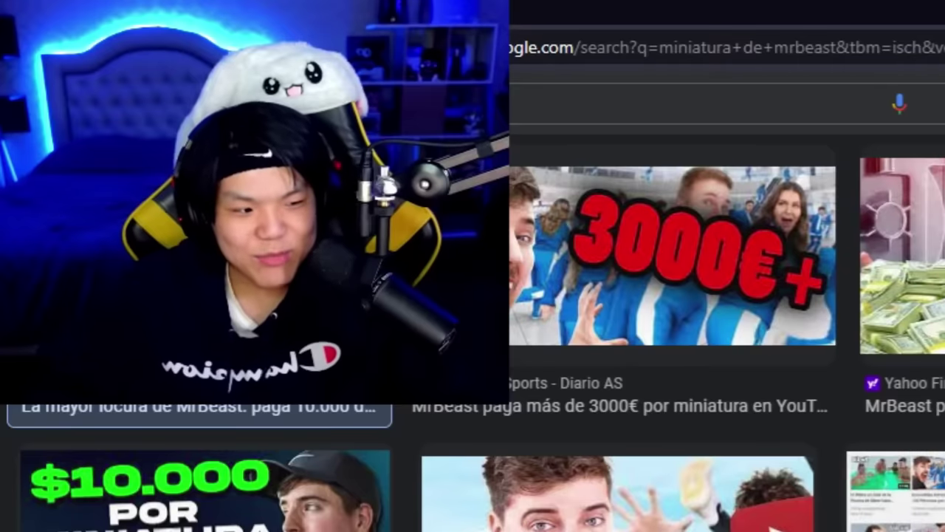
key(Return)
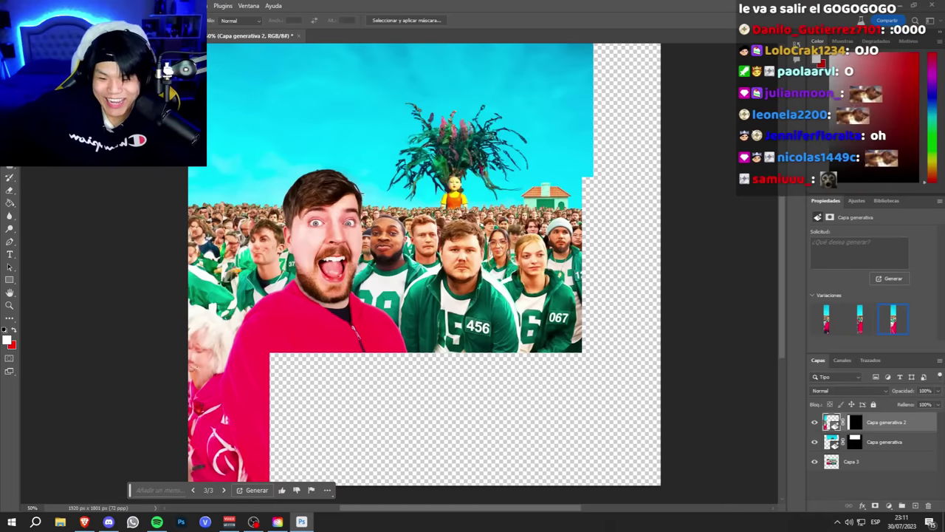
Step: Keep expansion variation 1/3, then select the empty bottom area and generate fill there
click(193, 490)
click(192, 489)
scroll(567, 161, up, 1)
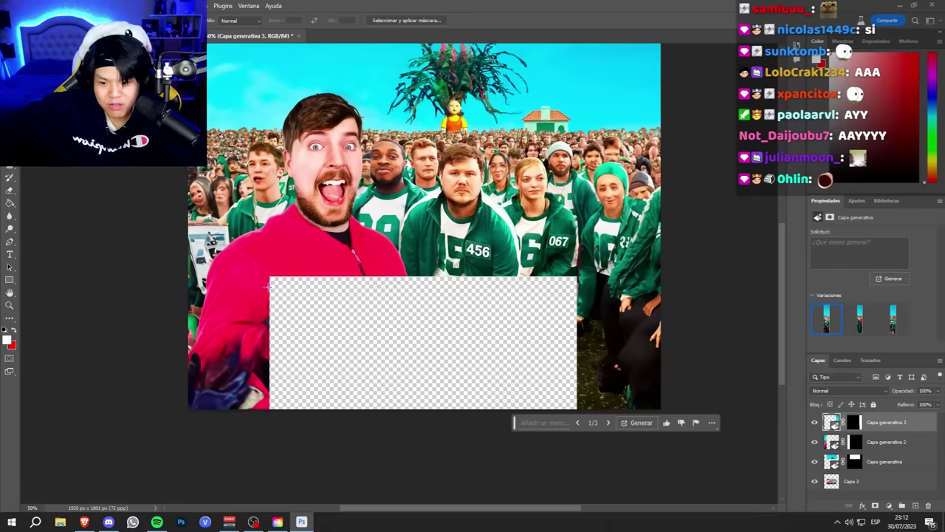
drag(263, 273, 583, 437)
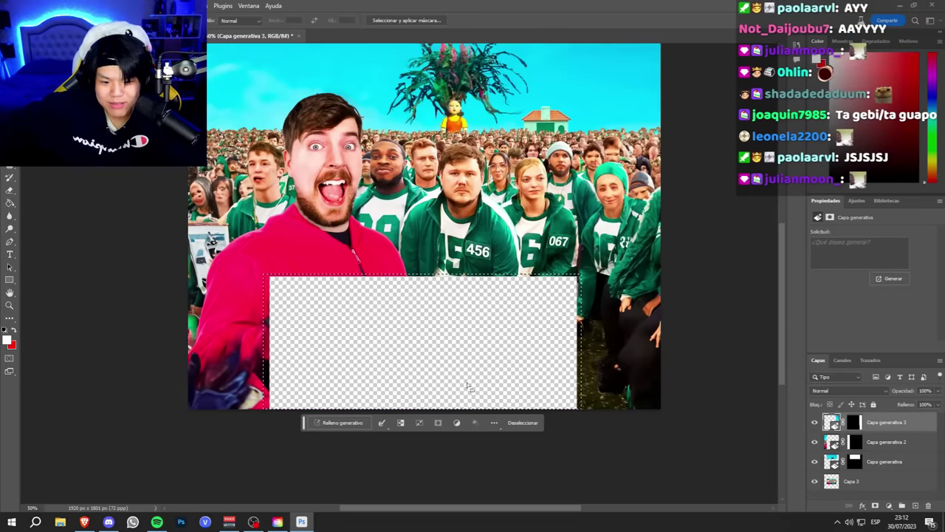
click(340, 423)
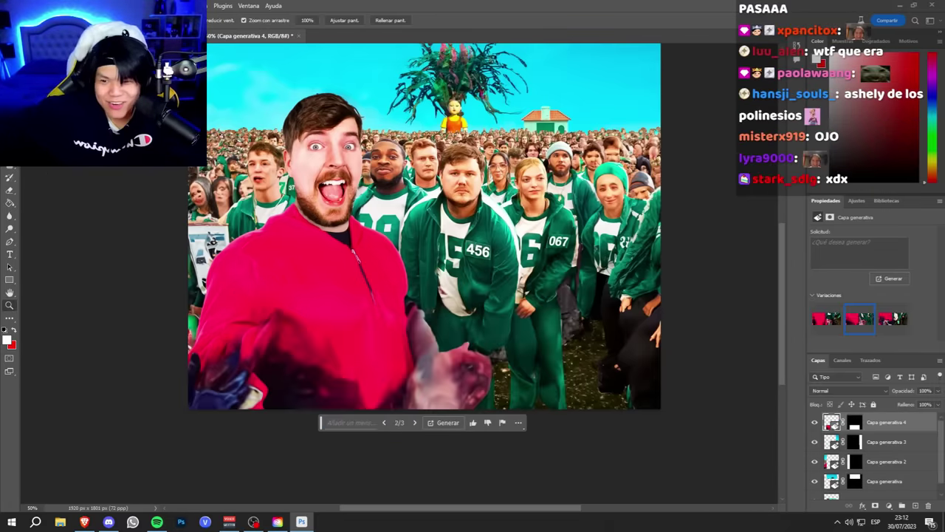
Step: Zoom in and out to inspect the generated sky, crowd and lower scene
scroll(301, 198, down, 1)
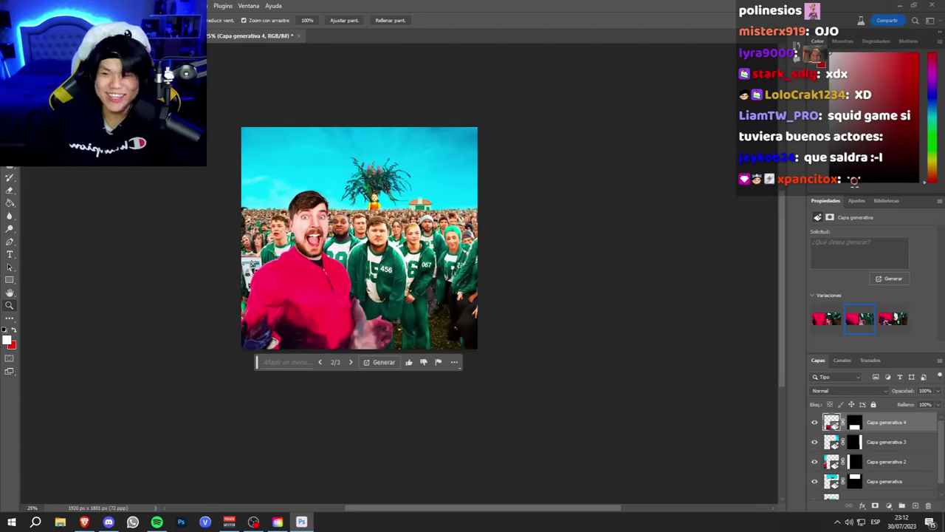
scroll(244, 246, up, 6)
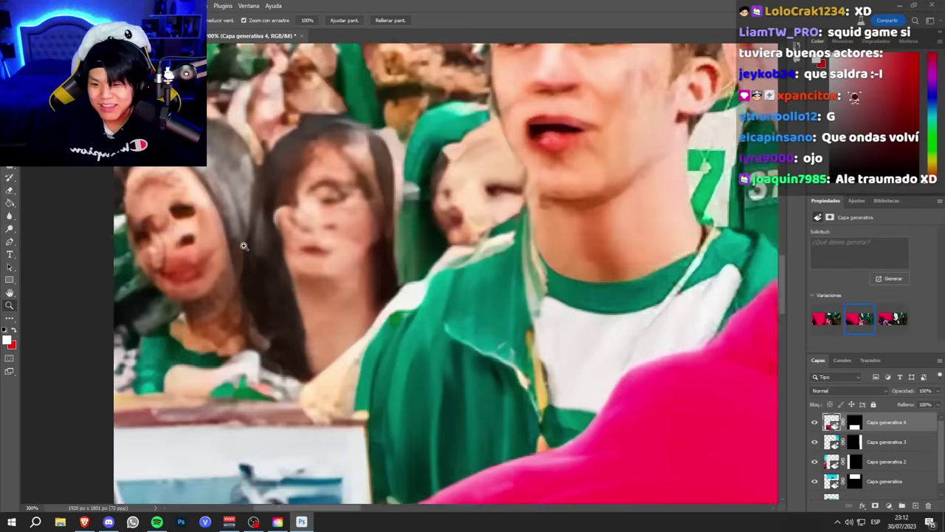
scroll(244, 246, up, 1)
scroll(222, 248, up, 1)
scroll(184, 254, up, 1)
scroll(142, 270, up, 1)
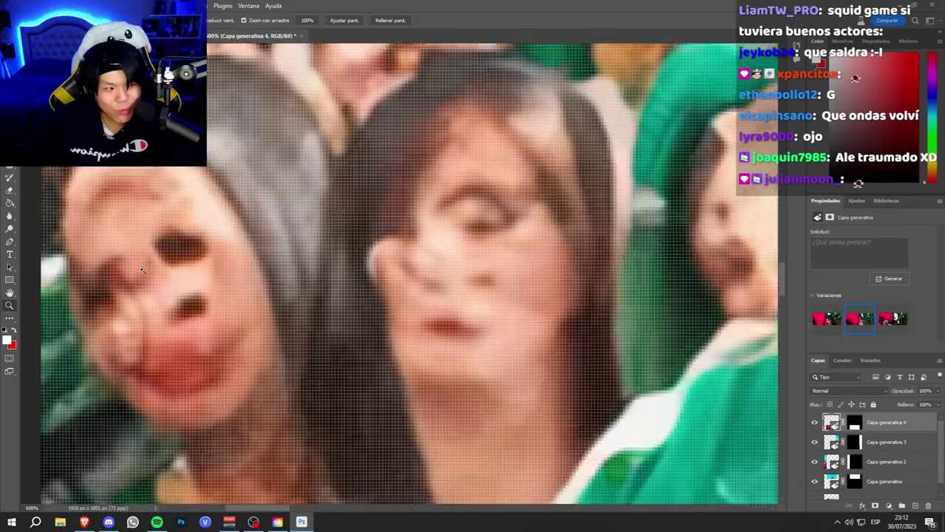
scroll(384, 251, down, 3)
scroll(631, 233, up, 1)
scroll(632, 232, up, 1)
scroll(631, 233, up, 1)
scroll(635, 244, up, 1)
scroll(640, 271, up, 1)
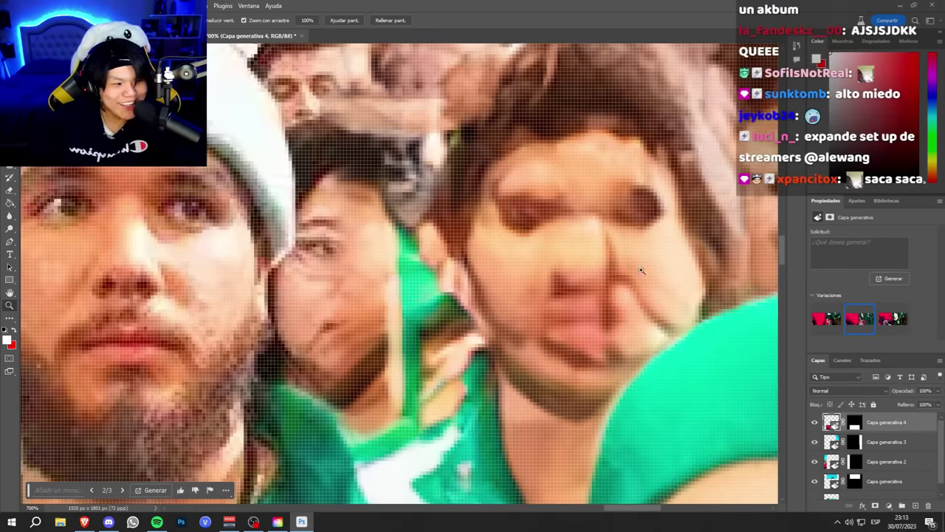
scroll(602, 214, down, 1)
scroll(603, 214, down, 1)
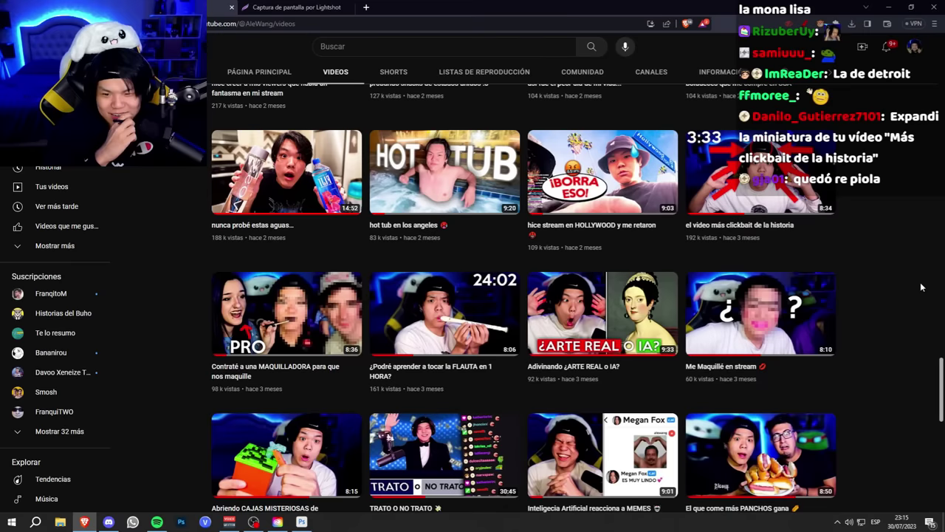
Step: Open the context menu of the HOT TUB thumbnail on the channel's Videos page
right_click(481, 188)
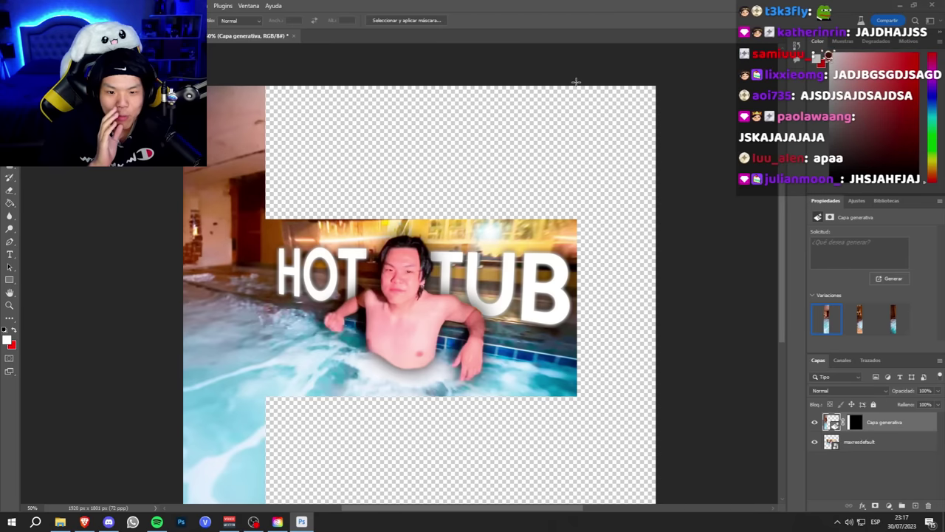
Step: Generate fill for the empty top-right area and keep its second variation
drag(576, 81, 689, 450)
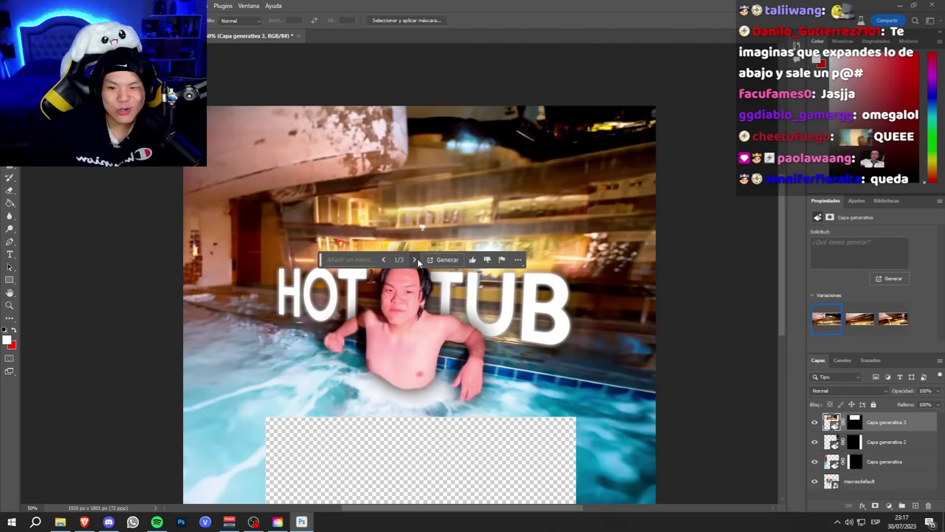
click(412, 260)
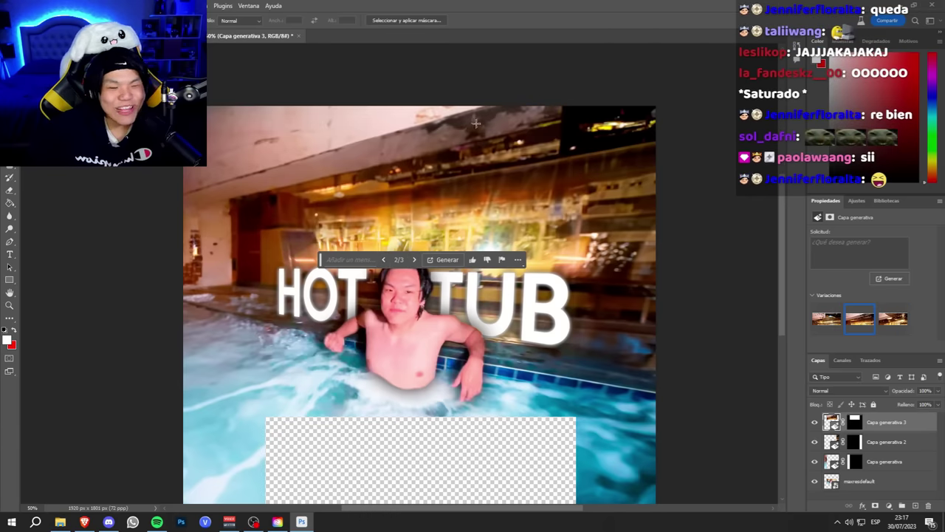
scroll(418, 276, down, 3)
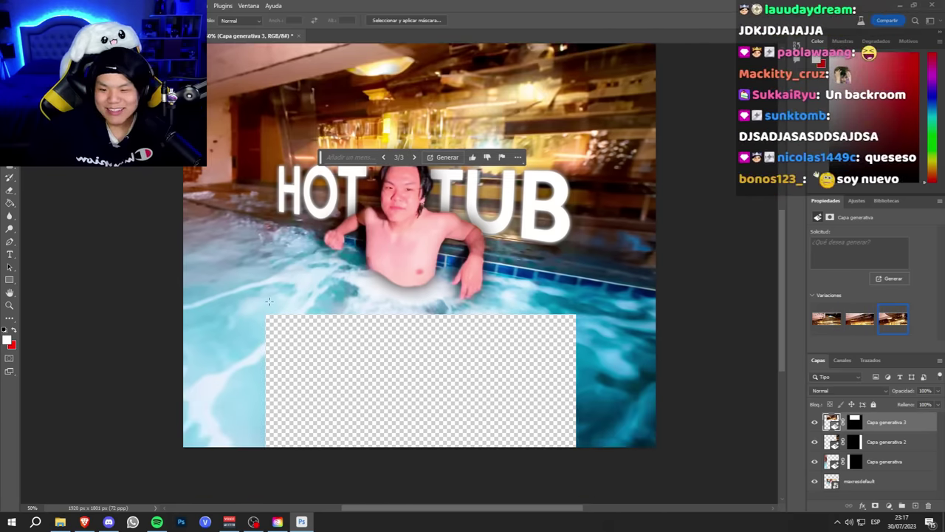
scroll(428, 343, up, 3)
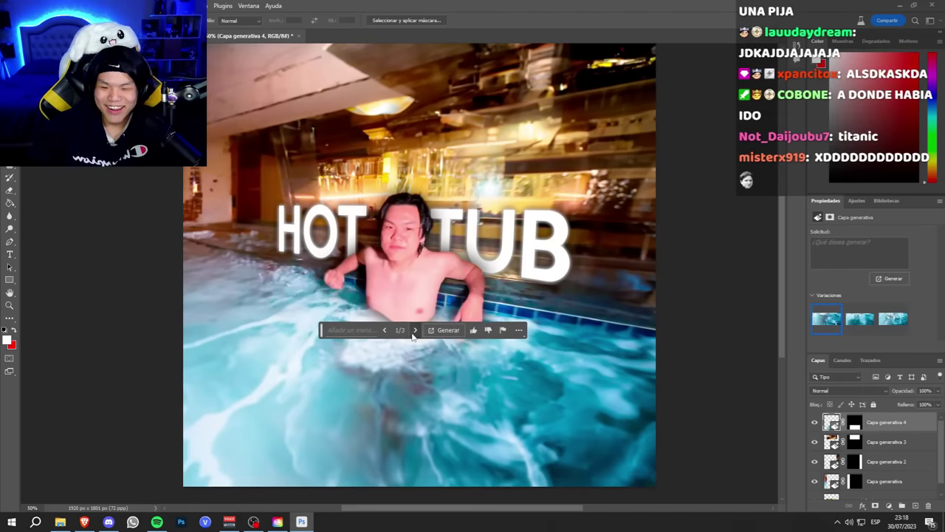
Step: Keep the second foaming-water variation, select the maxresdefault layer and zoom out
click(415, 330)
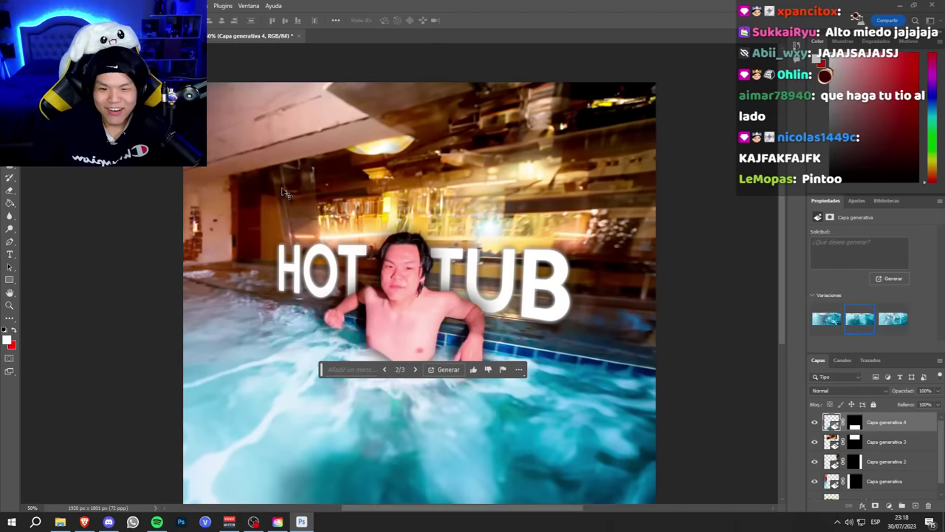
scroll(506, 312, up, 5)
scroll(610, 322, down, 2)
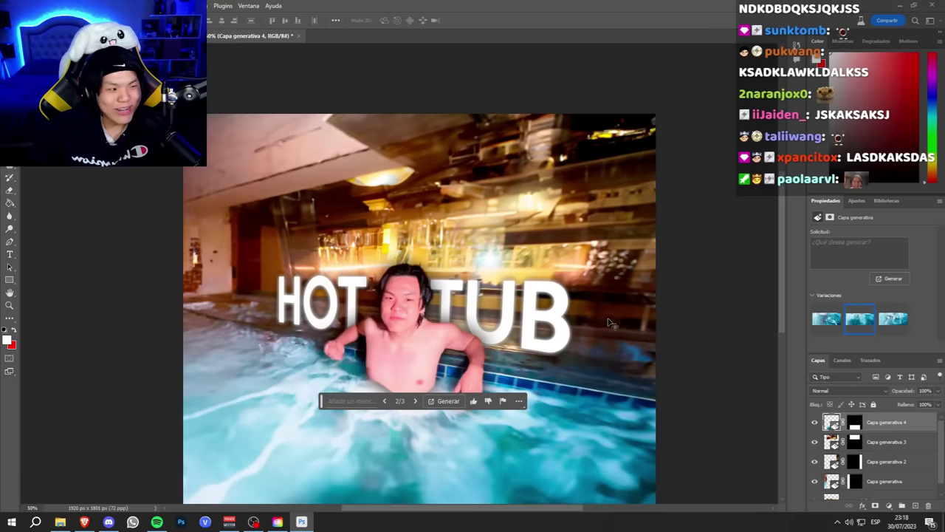
scroll(543, 319, down, 2)
click(892, 490)
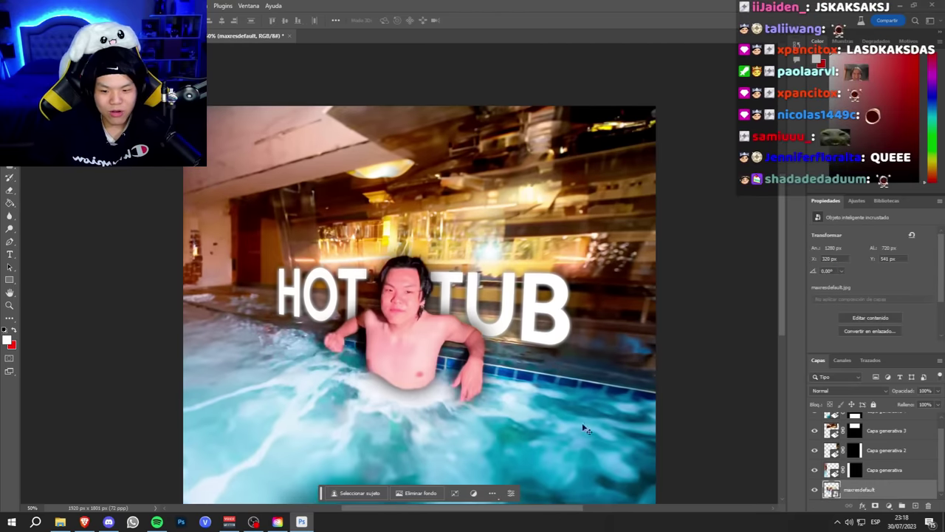
key(z)
alt+click(216, 180)
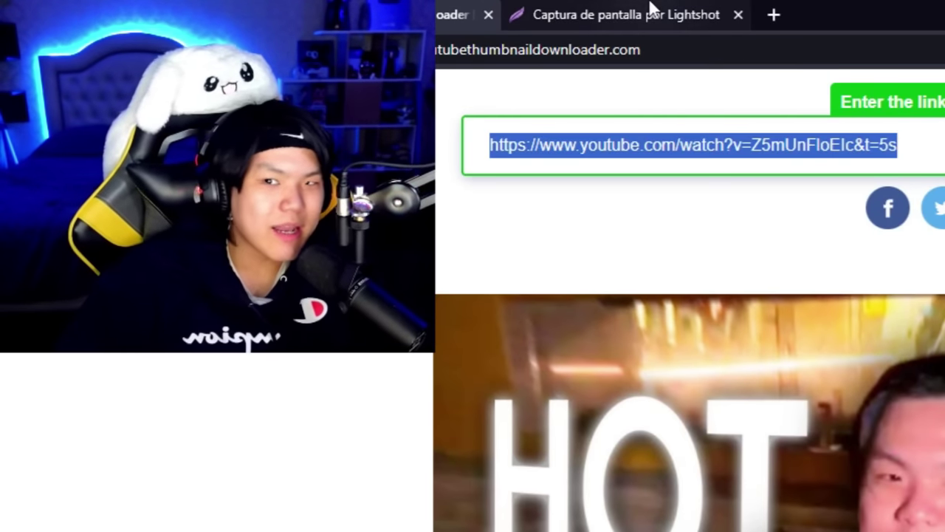
Step: Search Google Images for 'noche estrellada' in a new browser tab
click(652, 10)
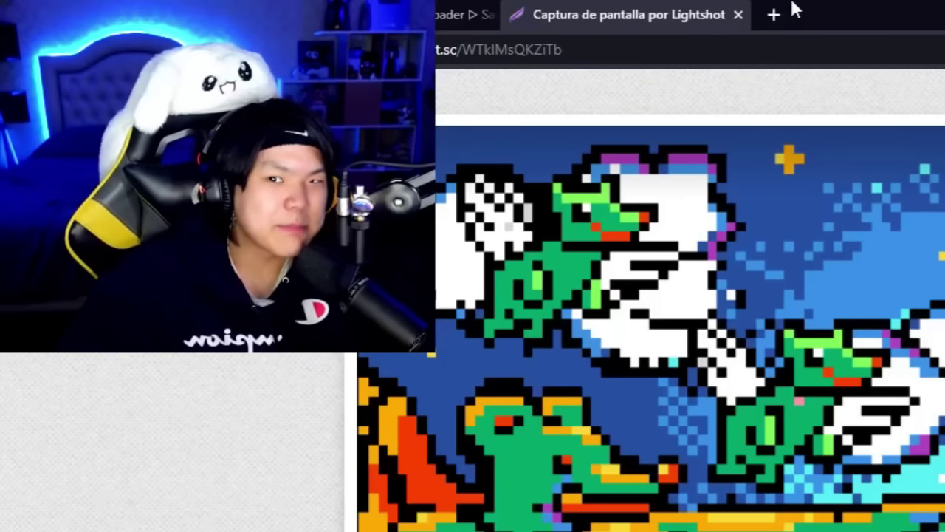
click(774, 13)
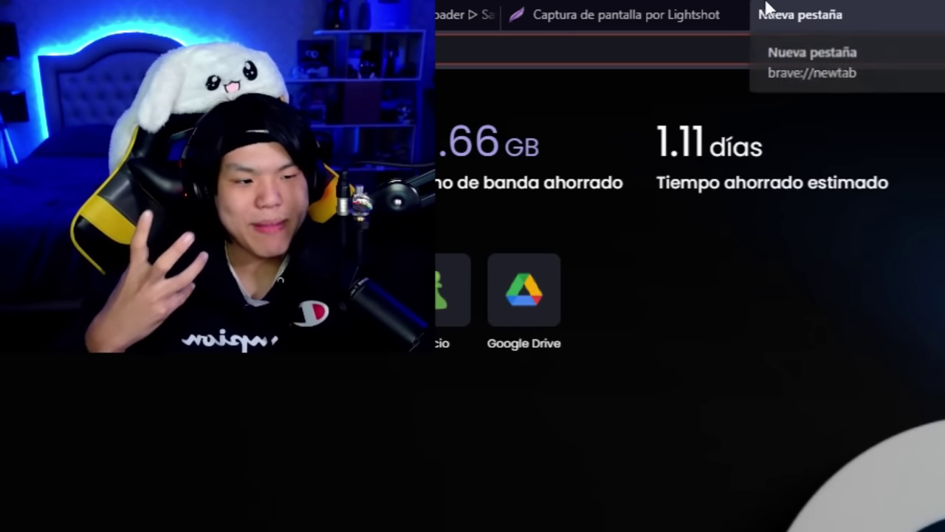
scroll(383, 382, down, 4)
scroll(383, 382, up, 3)
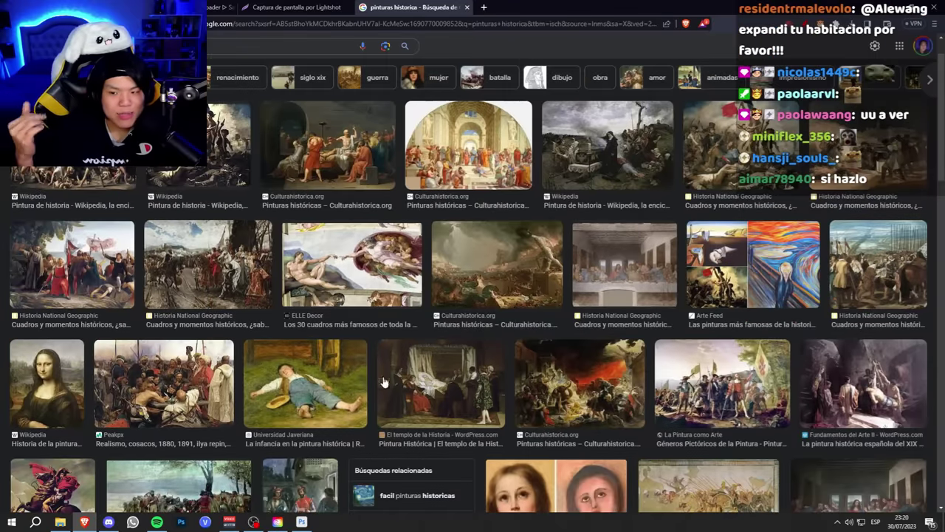
scroll(184, 198, up, 3)
click(240, 47)
text(noche estrellada)
key(Return)
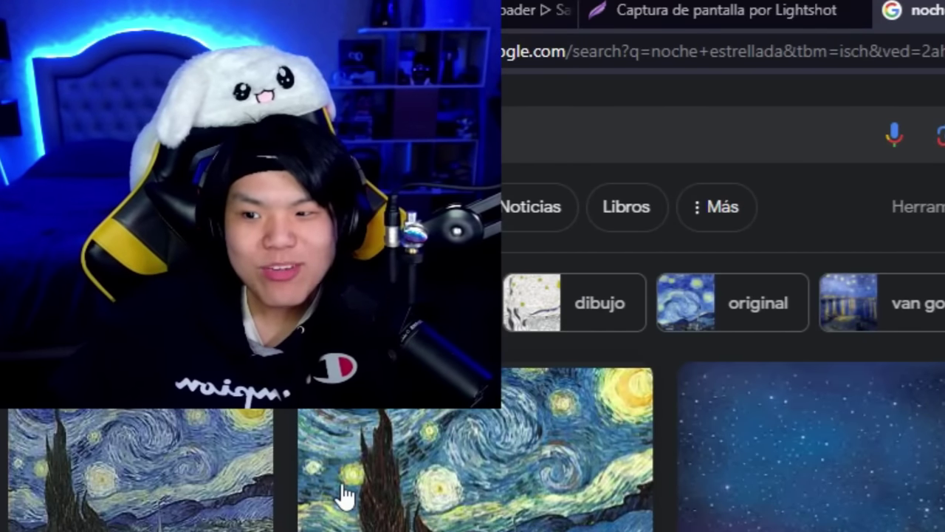
Step: Copy the Pxfuel Starry Night image from its preview
click(394, 477)
right_click(781, 214)
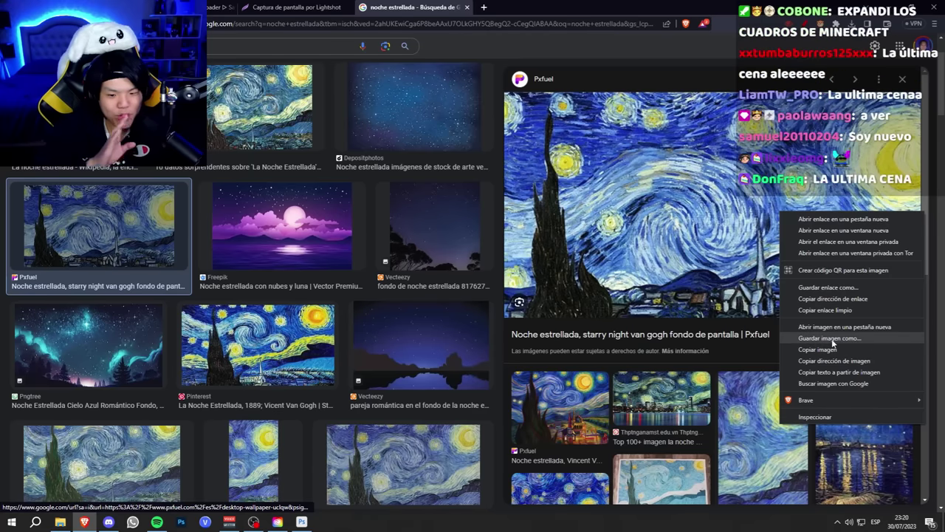
click(835, 350)
Step: Paste the Starry Night painting into Photoshop and zoom to view the expanded result
click(301, 522)
key(ctrl+v)
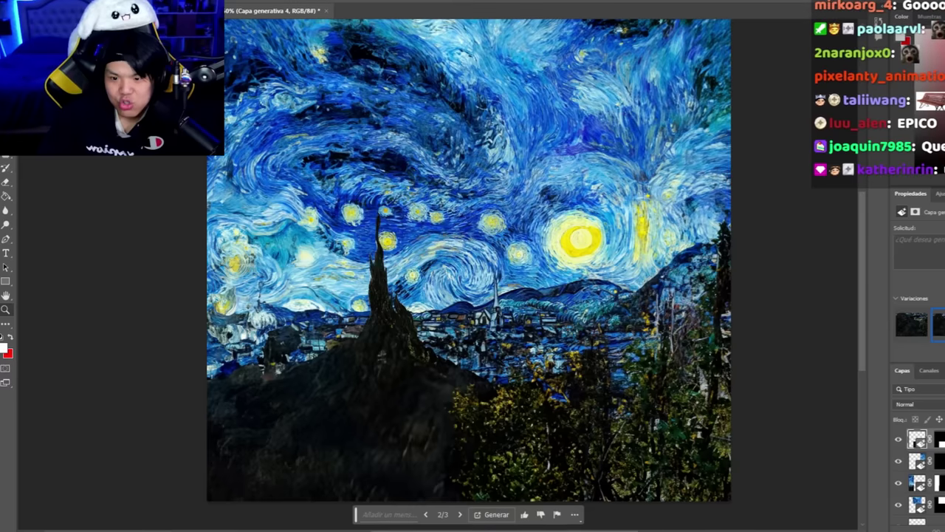
key(ctrl+minus)
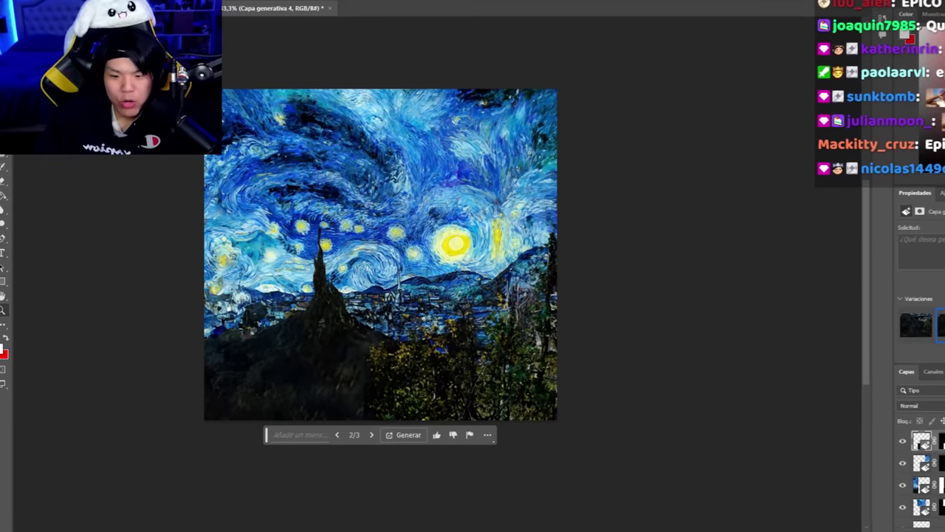
click(278, 204)
scroll(341, 223, up, 1)
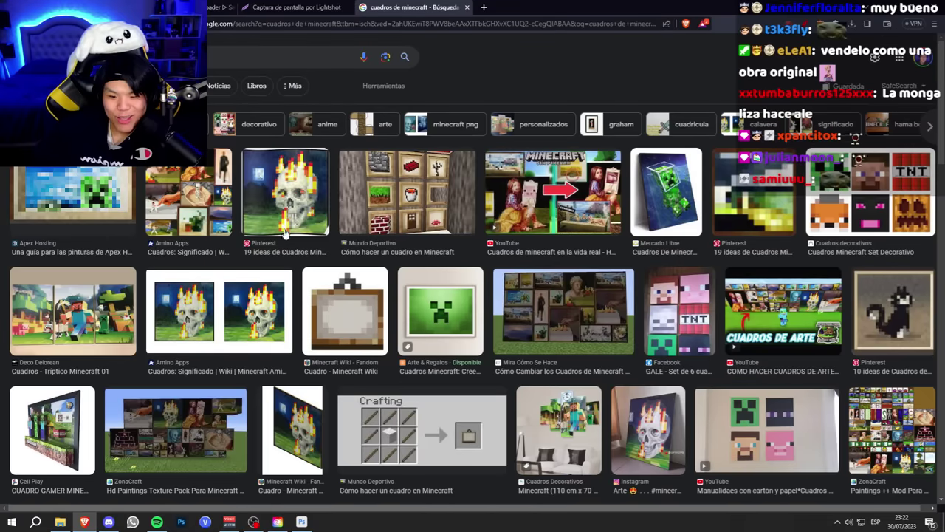
Step: Open the flaming pixel skull image's preview in the Google Images results
click(285, 234)
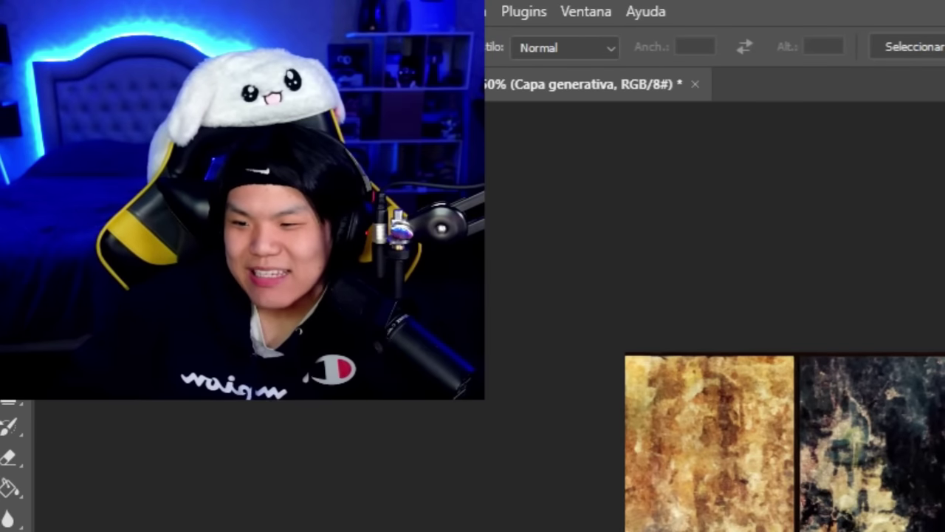
Step: Cycle the expansion variations and keep the forest clearing (1/3)
key(z)
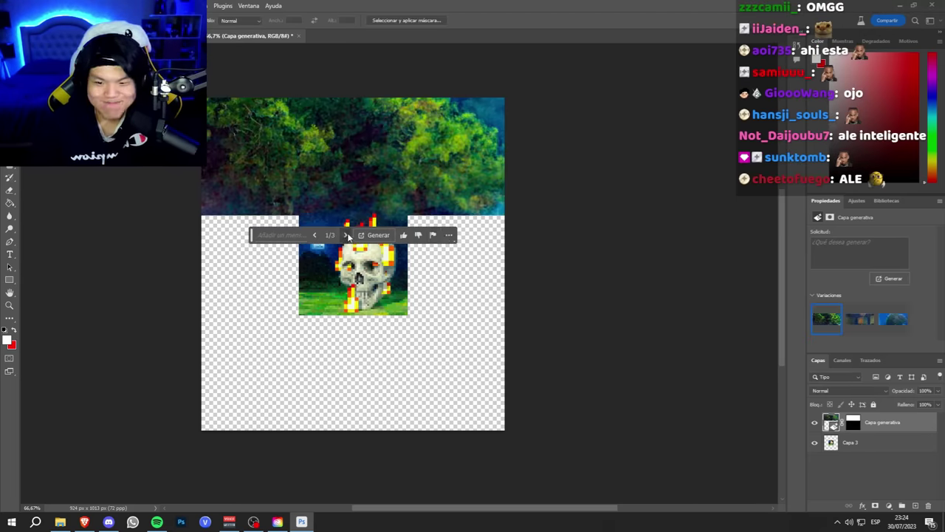
click(346, 235)
click(345, 235)
click(315, 235)
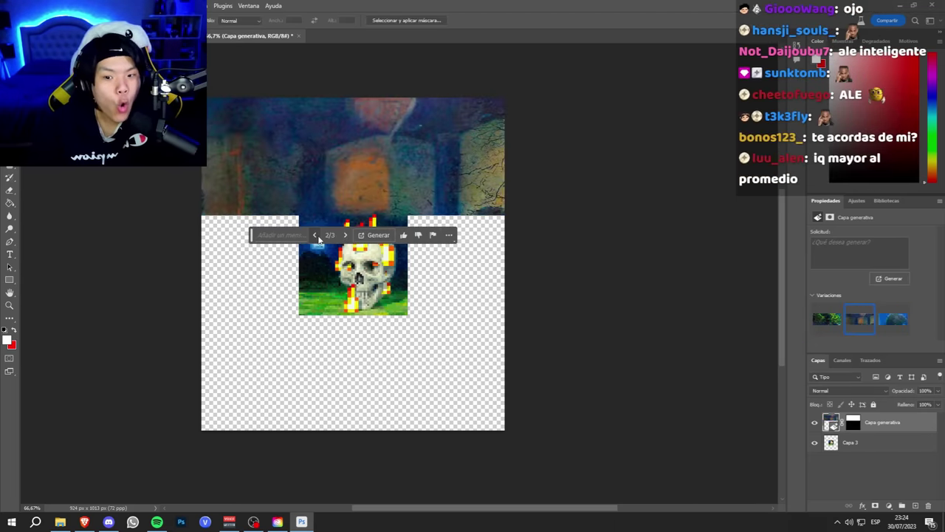
double_click(347, 235)
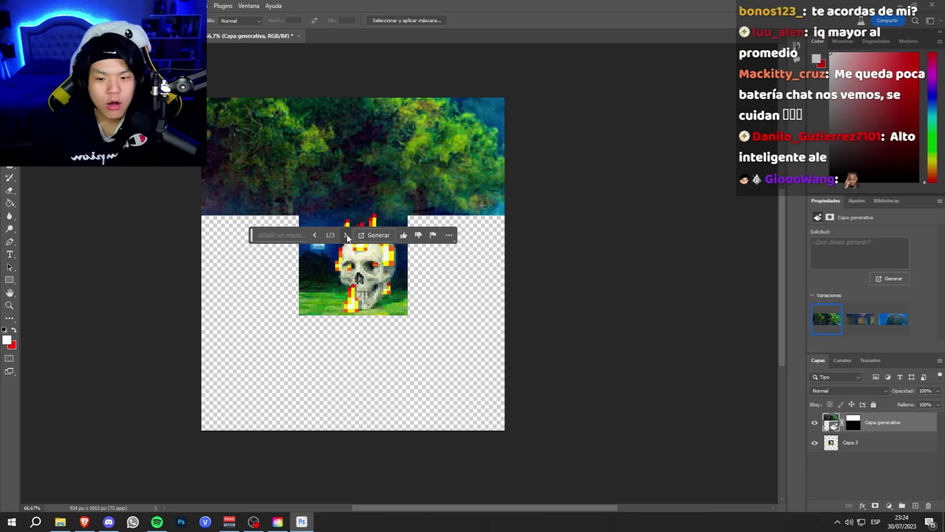
Step: Generate grass for the empty lower area using the darker variation, then zoom in beside the skull
click(378, 235)
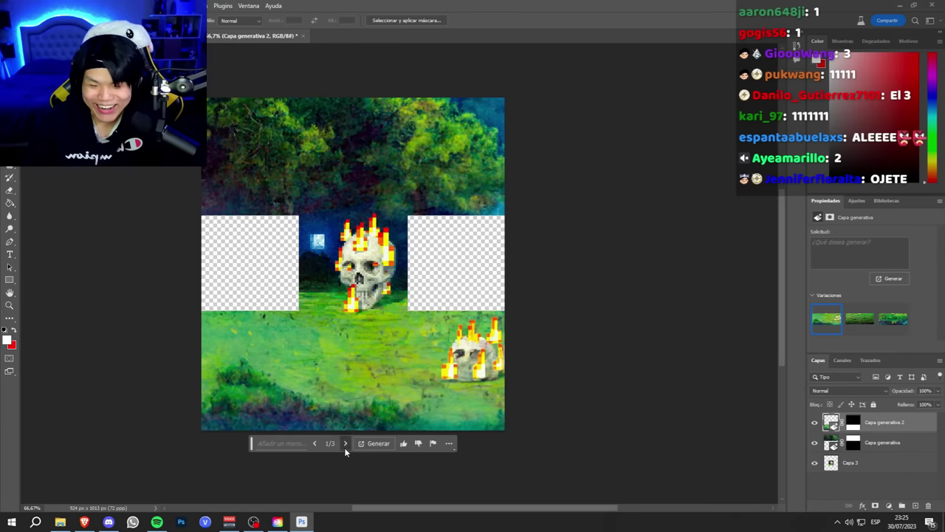
click(345, 445)
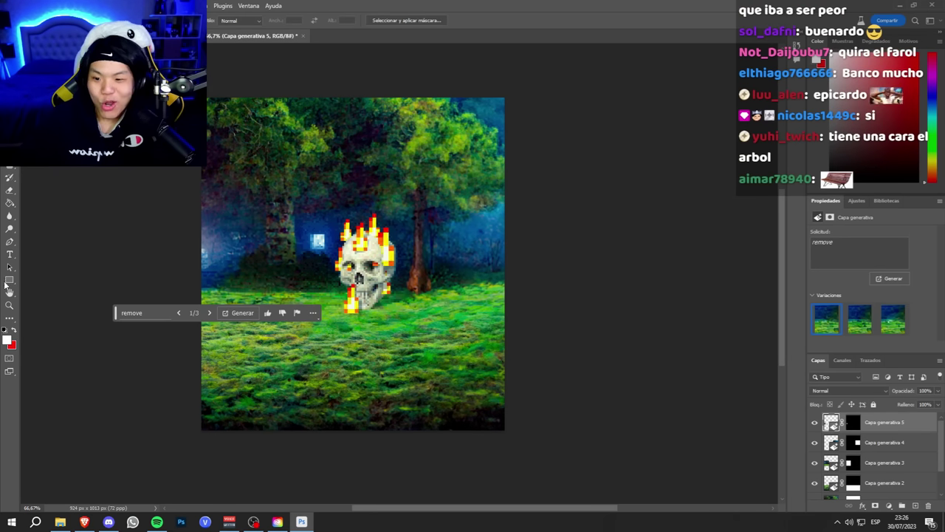
click(9, 305)
drag(273, 240, 303, 277)
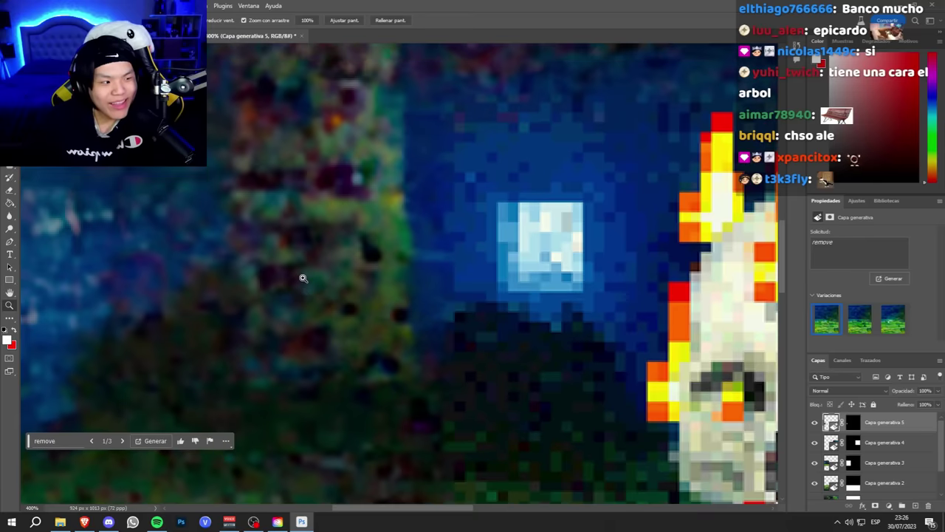
scroll(303, 278, up, 1)
drag(410, 509, 405, 510)
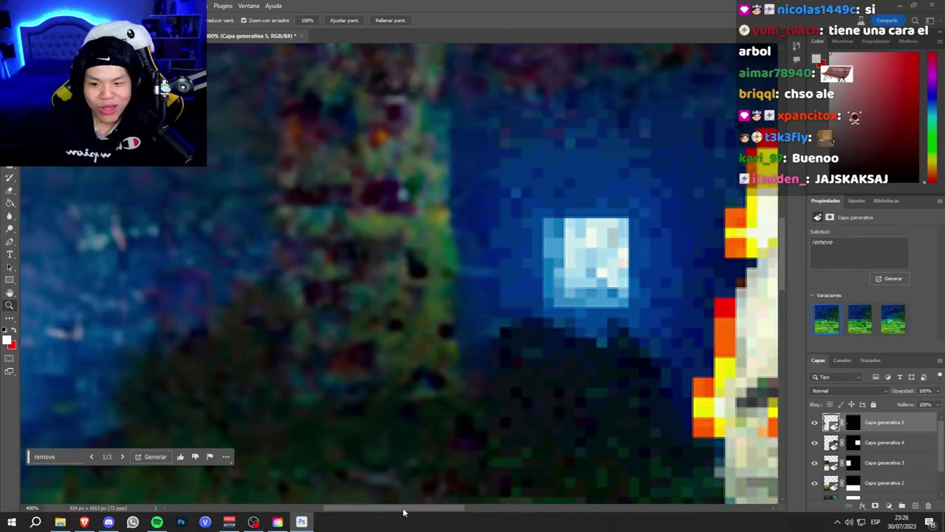
key(alt+Tab)
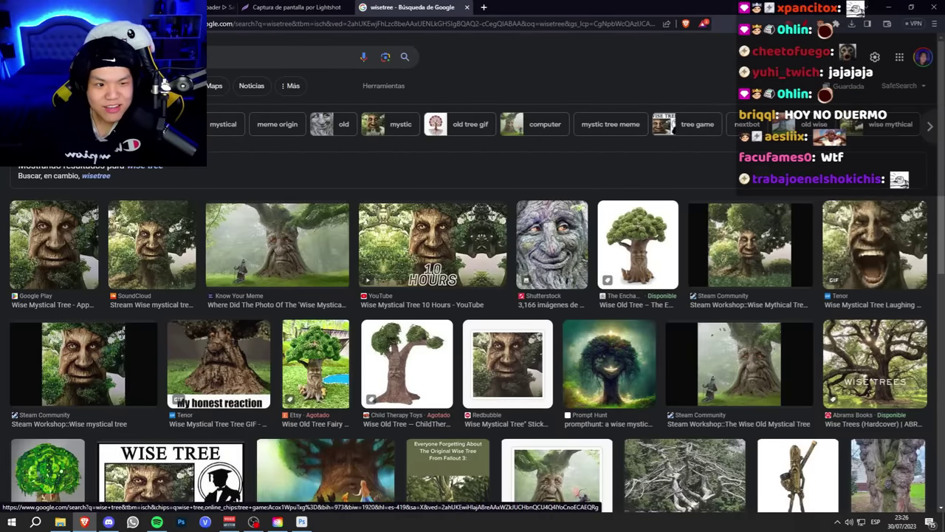
Step: Open the first Wise Mystical Tree result from the wisetree search and copy the image
click(894, 6)
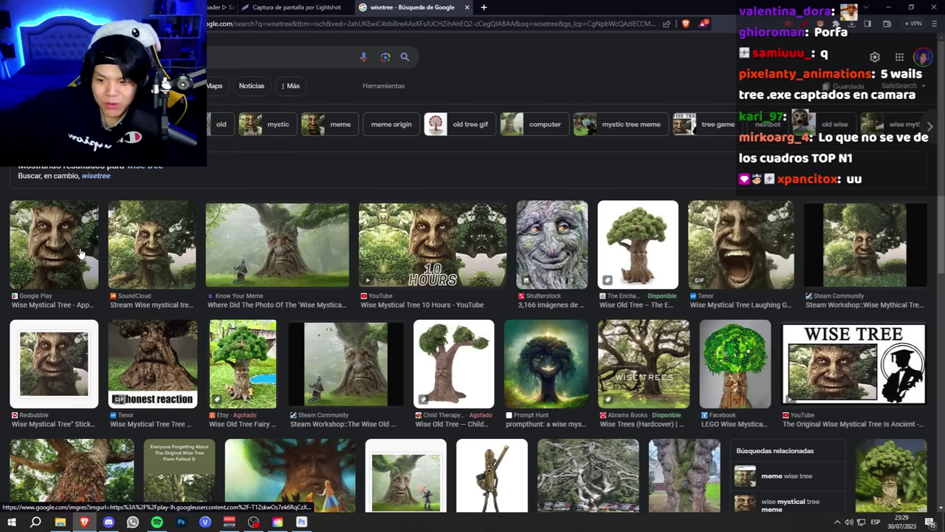
click(81, 253)
right_click(764, 216)
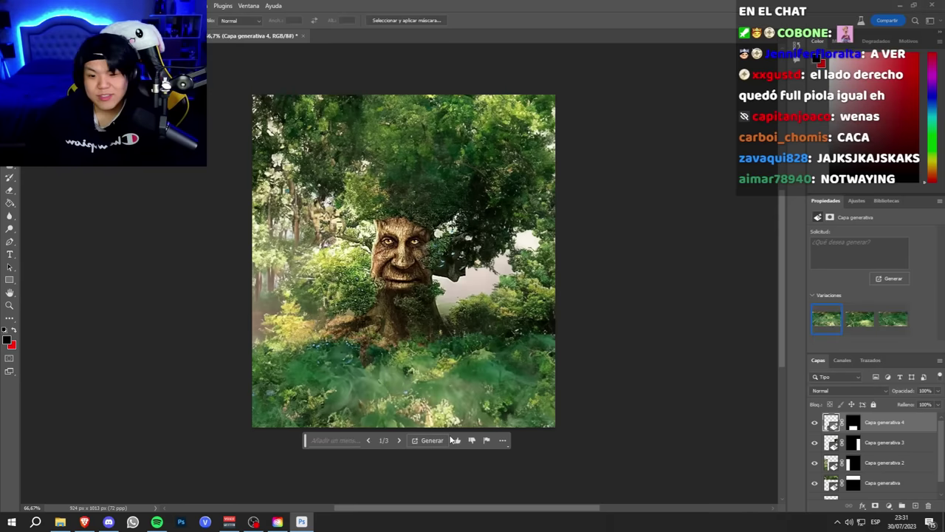
Step: Pick the third tree variation and expand the canvas up and to the right
click(399, 440)
click(399, 440)
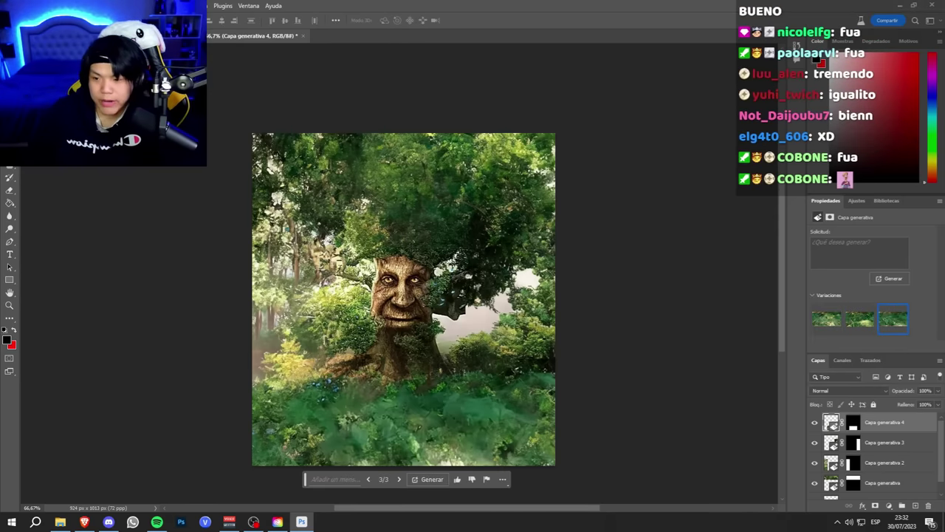
key(c)
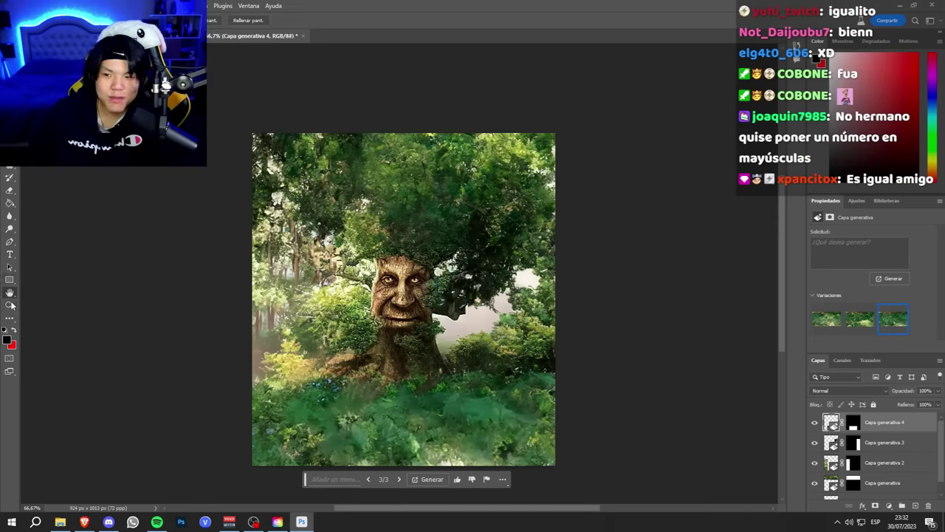
key(ctrl+minus)
drag(406, 144, 493, 102)
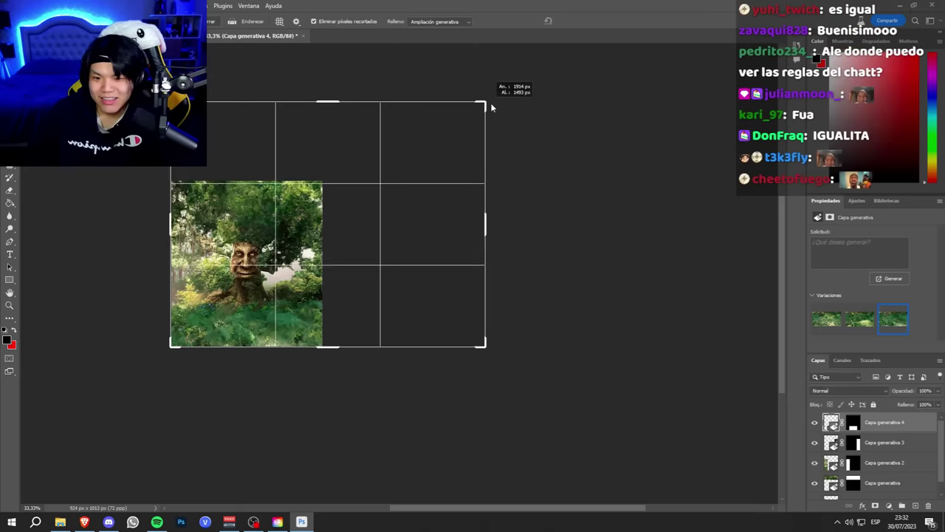
key(Return)
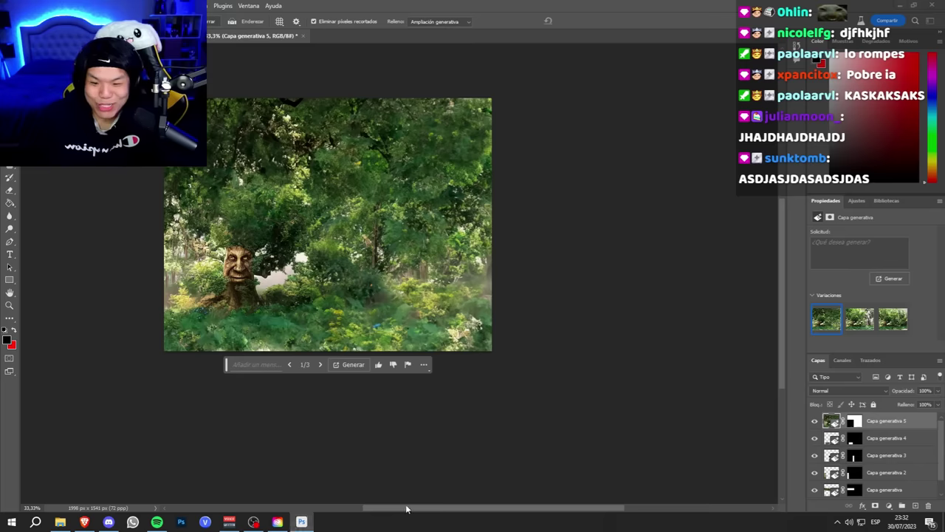
Step: Extend the canvas down and left and generate forest in the new area
drag(408, 508, 360, 508)
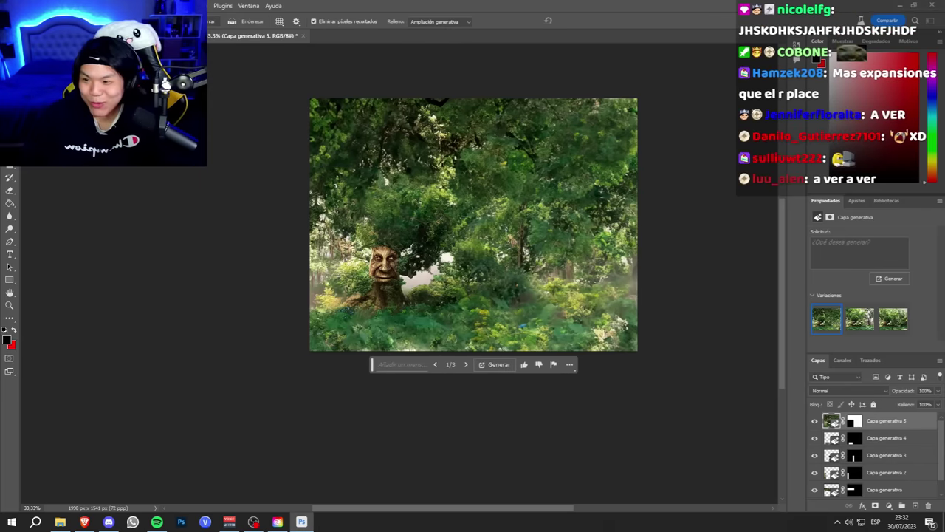
drag(312, 353, 225, 417)
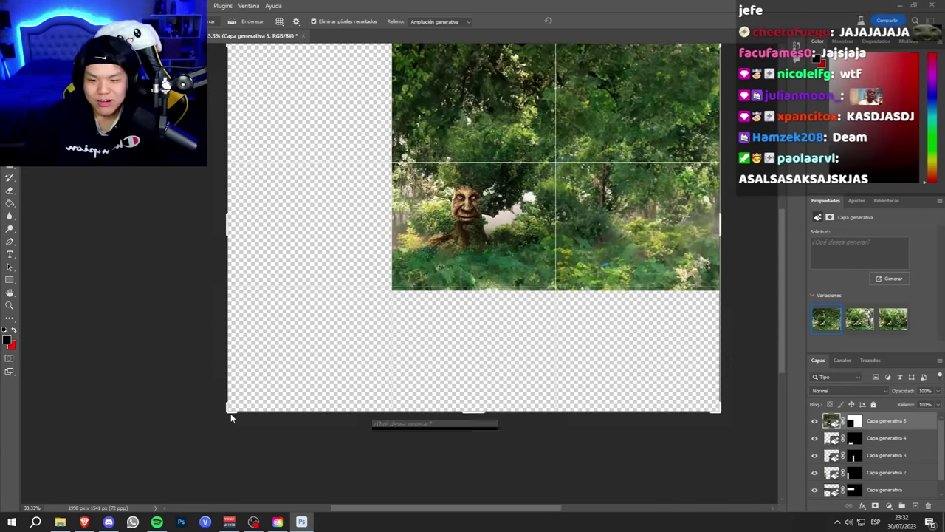
click(519, 432)
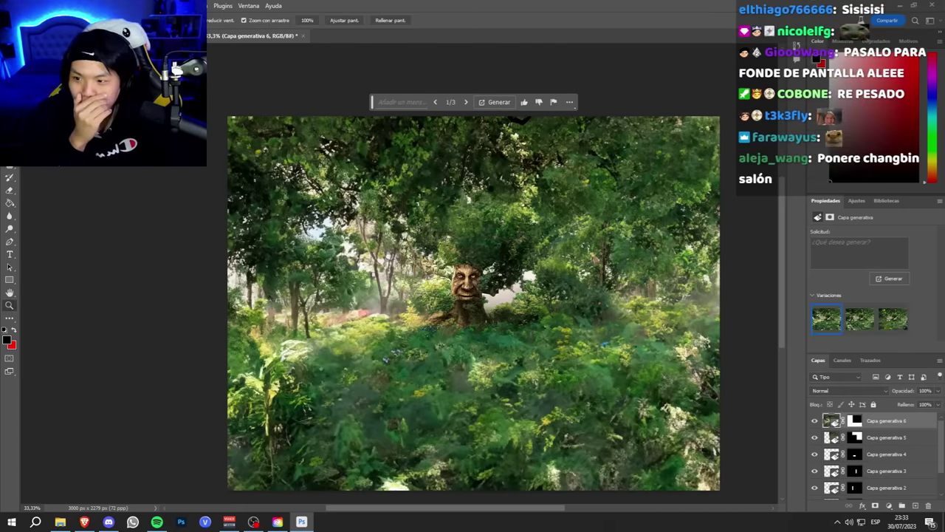
Step: Zoom out and stretch the crop far up and to the right again
key(ctrl+minus)
key(c)
mouse_move(597, 124)
mouse_down()
mouse_move(760, 81)
mouse_move(761, 66)
mouse_up()
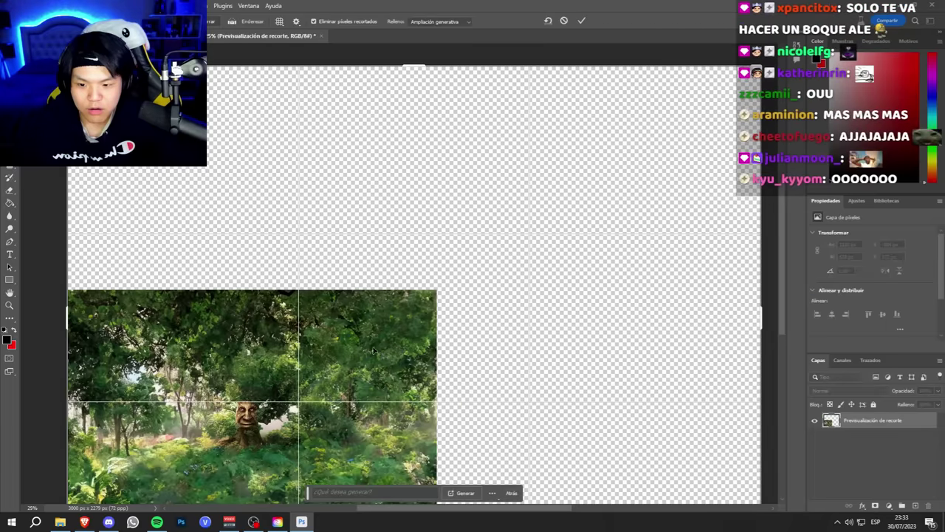
Step: Generate forest in the up-right extension and zoom in to inspect it
click(465, 494)
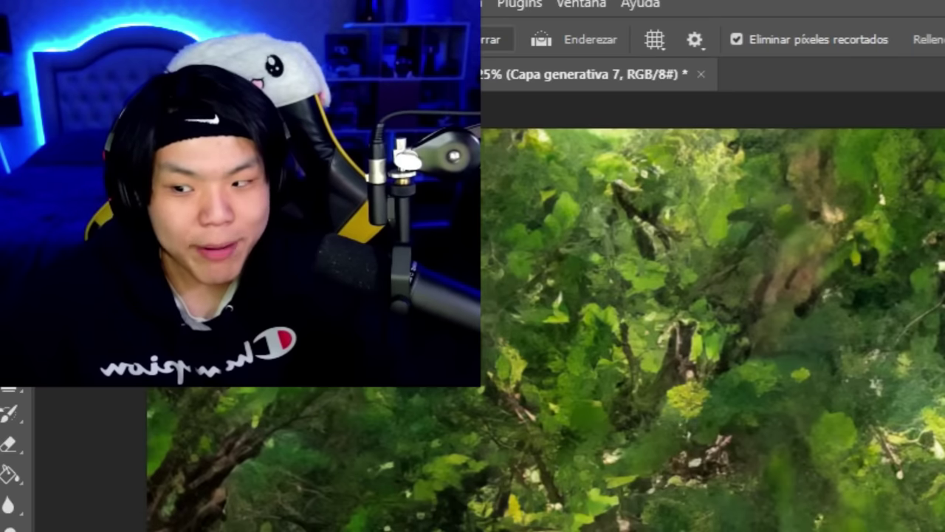
key(z)
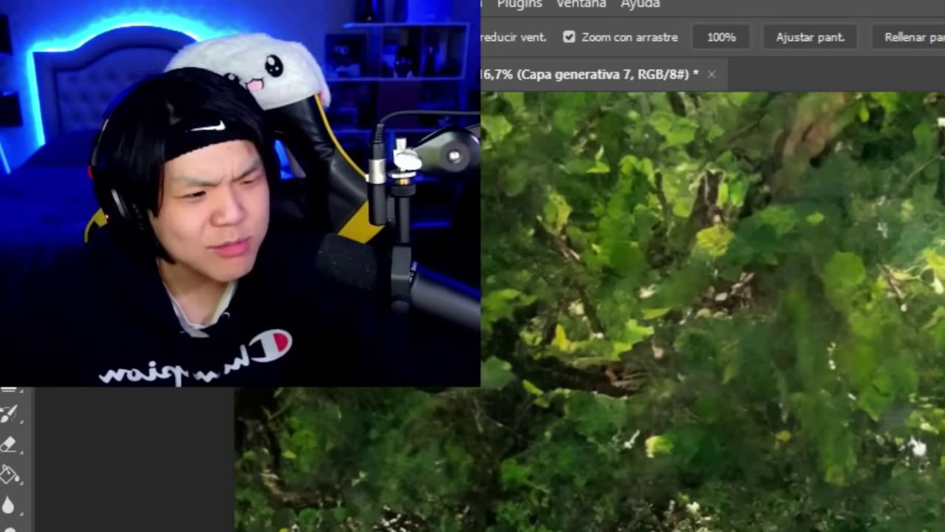
click(348, 516)
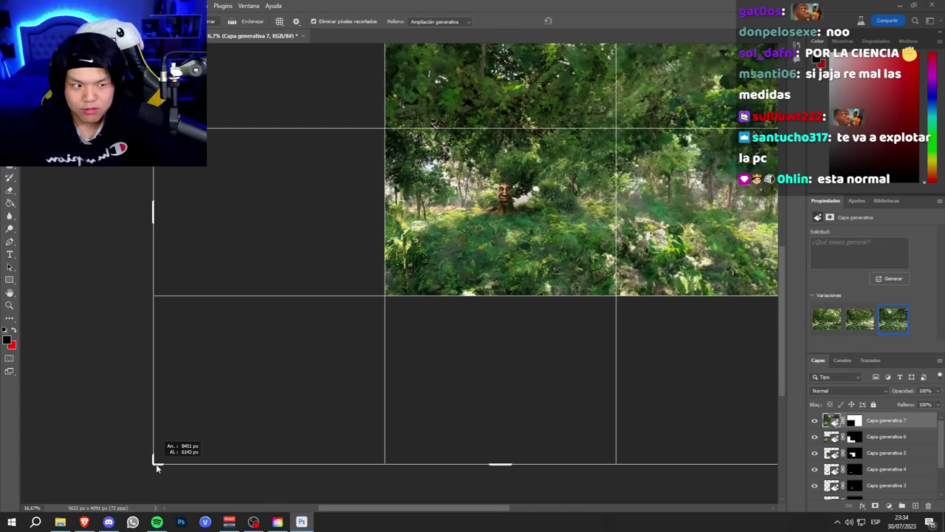
Step: Extend the canvas left and down, generate more forest, and zoom in on the tree's face
drag(157, 466, 155, 464)
click(443, 308)
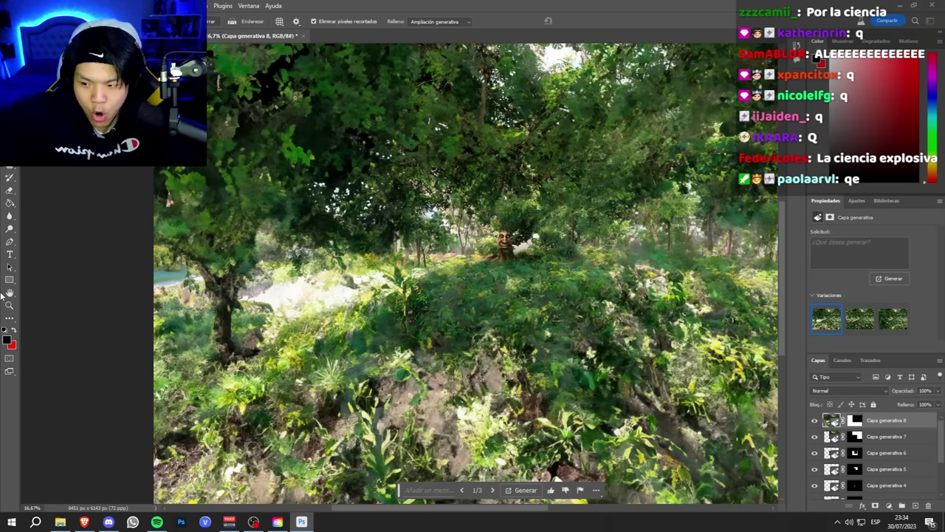
click(10, 304)
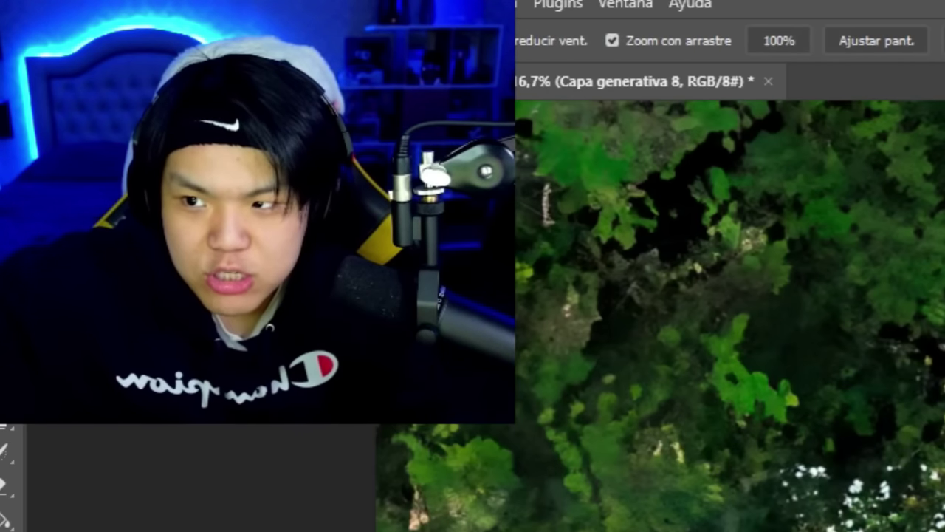
drag(391, 298, 418, 298)
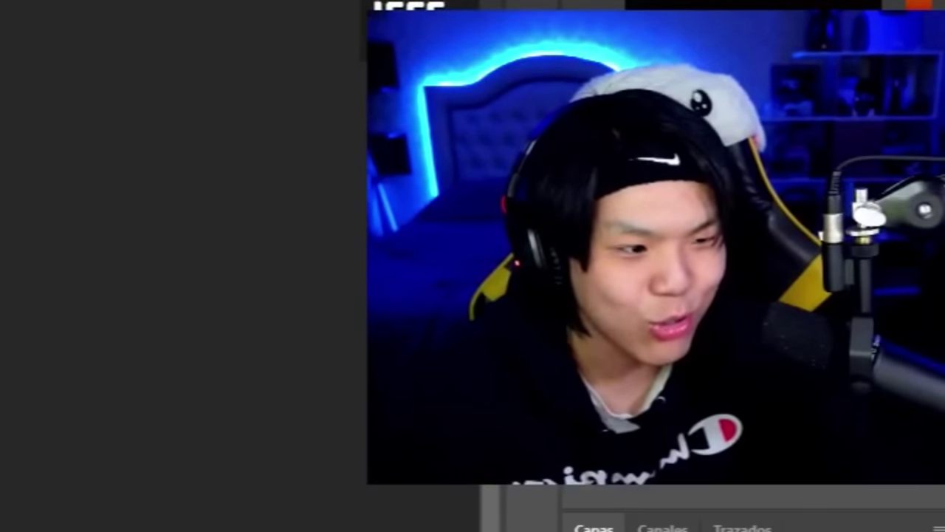
drag(446, 166, 459, 163)
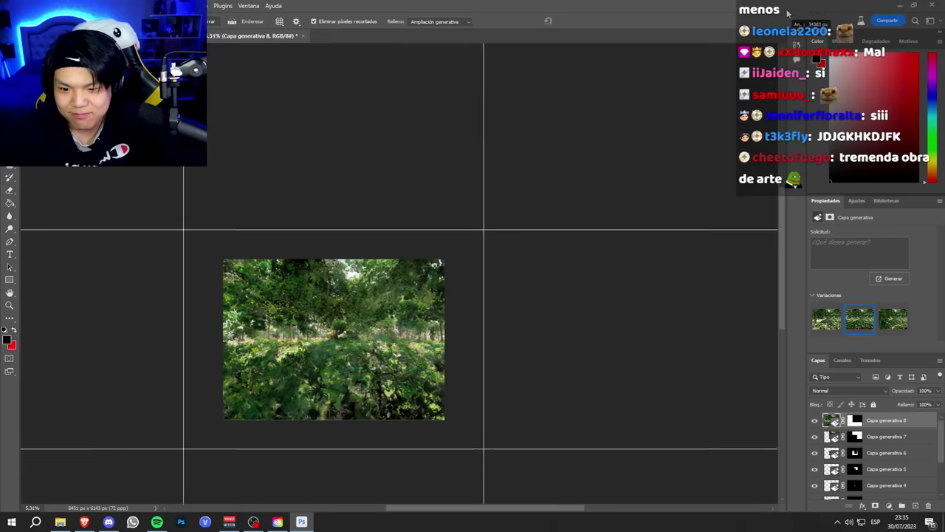
Step: Stretch the tree canvas further up-right, then search Google Images for 'imagen del universo'
drag(649, 97, 872, 22)
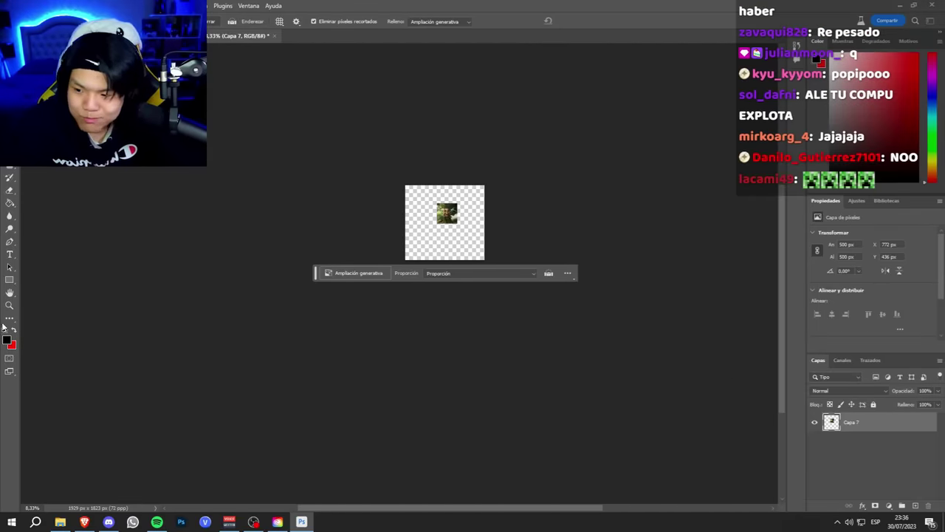
key(ctrl+plus)
click(84, 522)
click(221, 47)
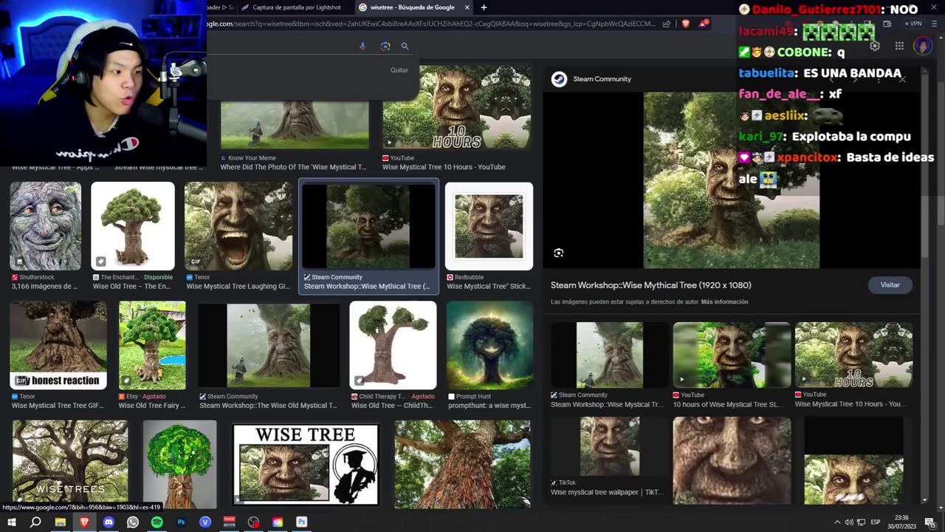
text(imagen del universo)
key(Return)
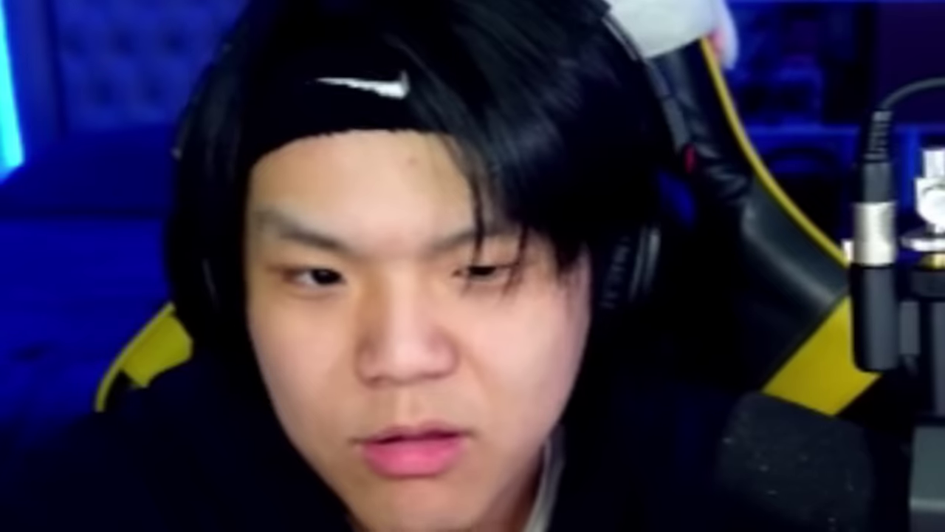
Step: Find the largest-map-of-the-universe galaxy image in the results and paste it into Photoshop
scroll(443, 251, down, 3)
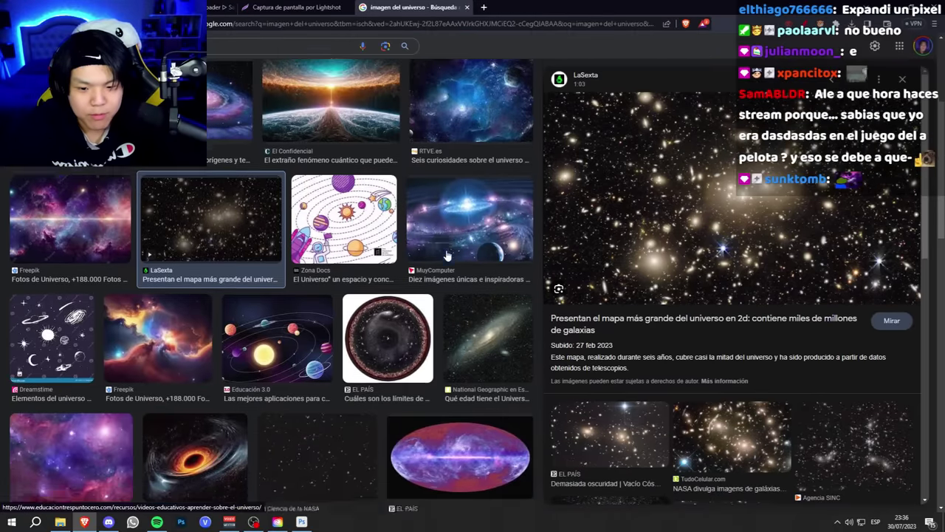
scroll(458, 255, down, 1)
scroll(488, 258, down, 4)
scroll(521, 263, down, 3)
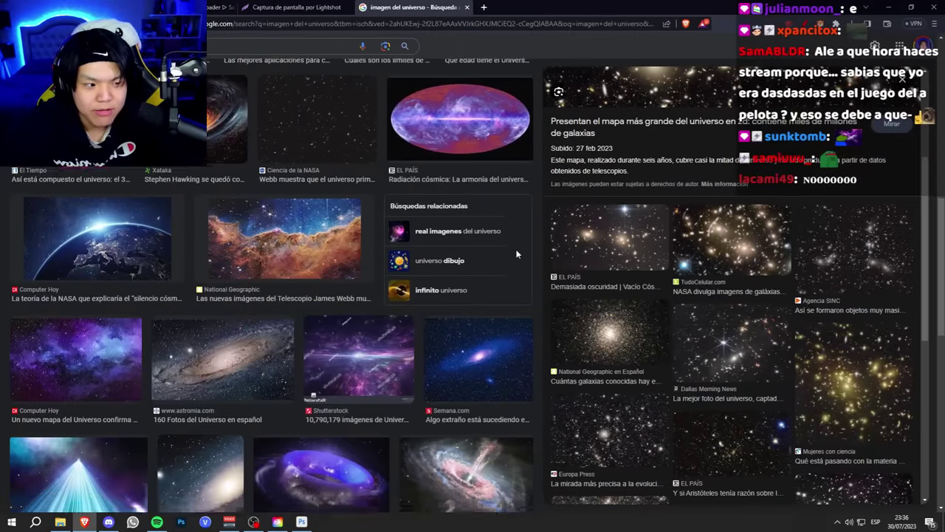
scroll(528, 259, down, 2)
scroll(546, 262, up, 10)
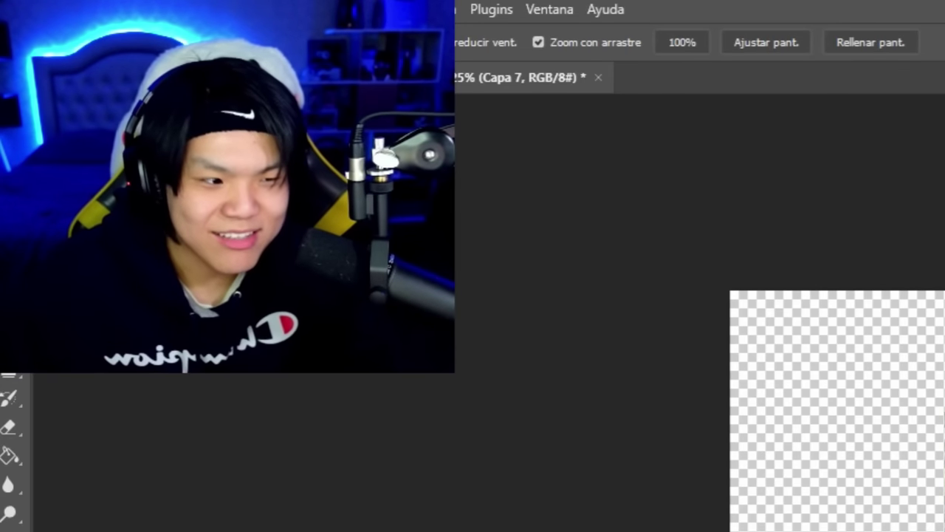
key(ctrl+v)
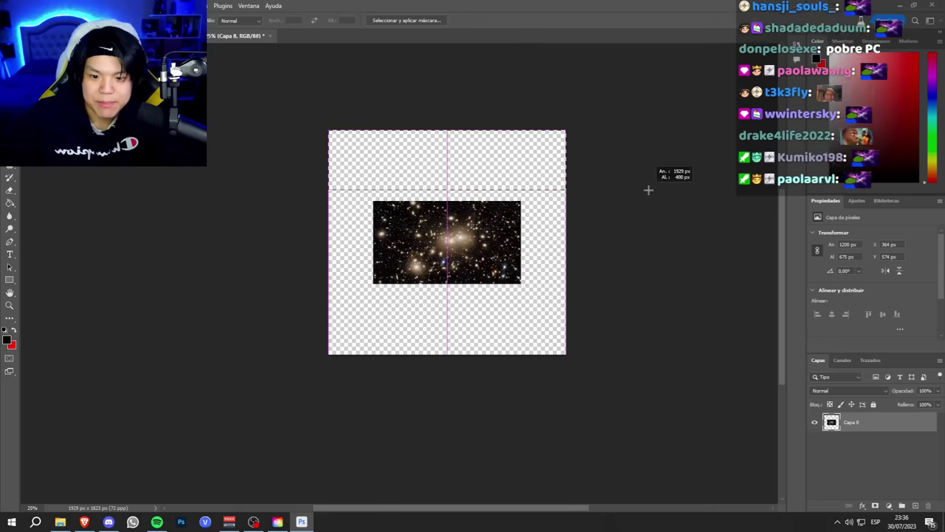
Step: Fill the empty space around the galaxy photo with generated stars, then drag the crop outward on all sides
key(ctrl+a)
click(367, 216)
click(542, 216)
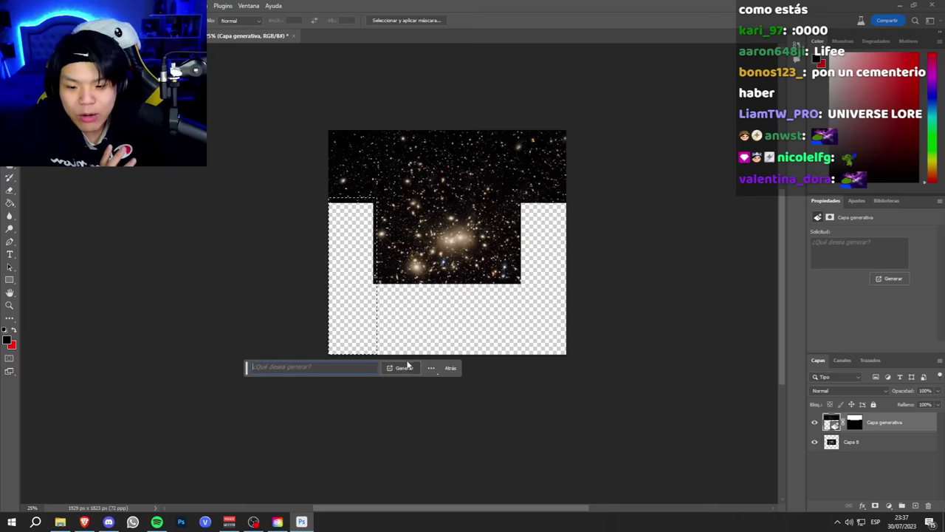
click(405, 367)
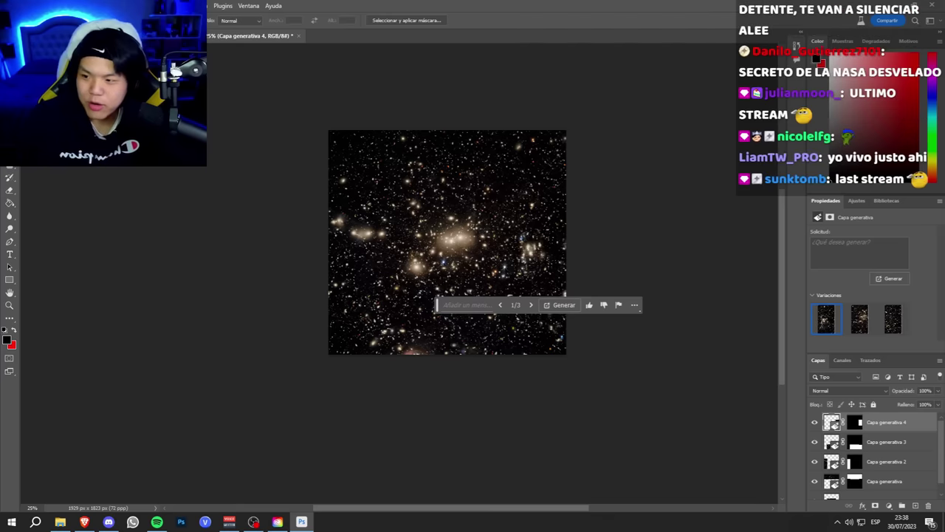
key(c)
mouse_move(566, 131)
mouse_down()
mouse_move(724, 47)
mouse_move(774, 44)
mouse_up()
Step: Run generative expand on the enlarged galaxy canvas and zoom in on the blue star cluster
key(Return)
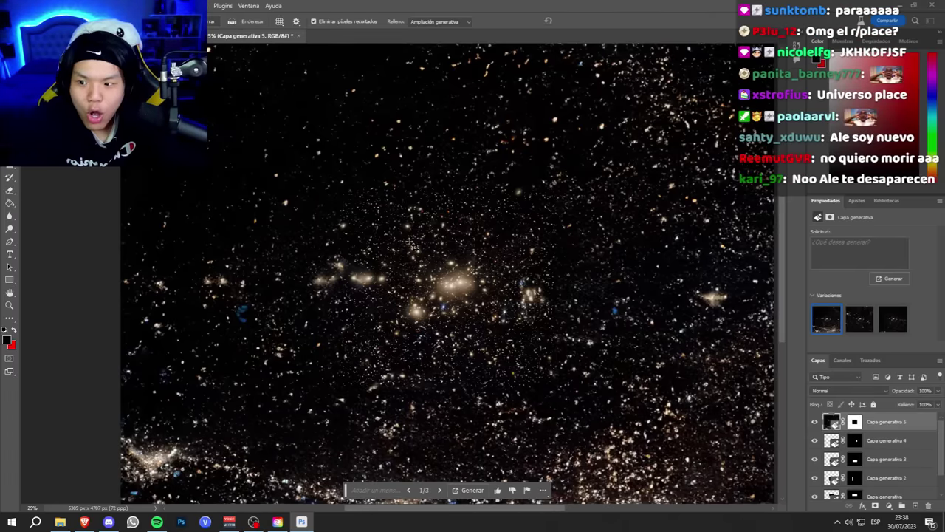
key(z)
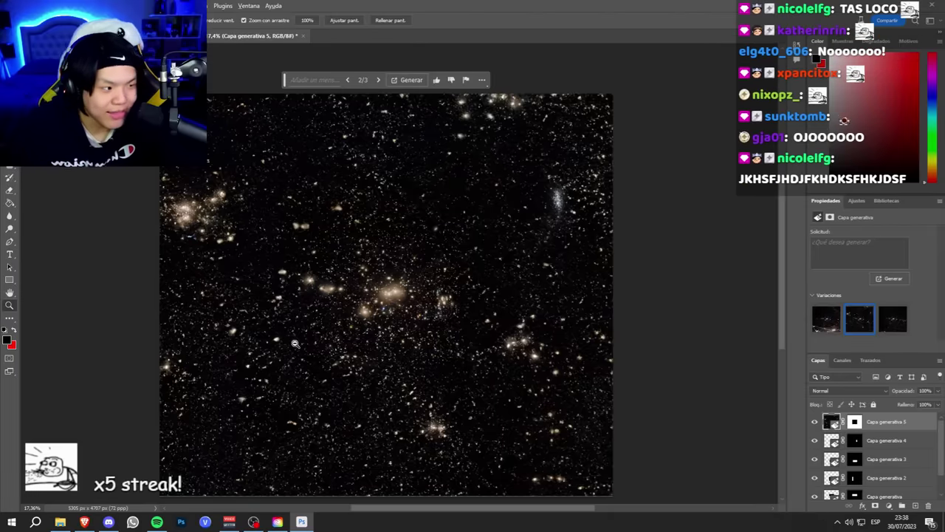
drag(296, 340, 313, 340)
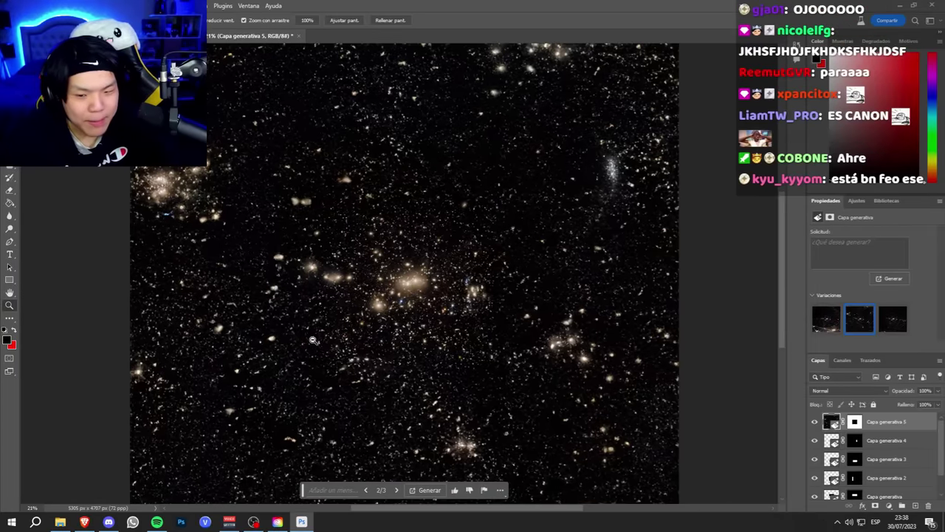
drag(420, 228, 545, 136)
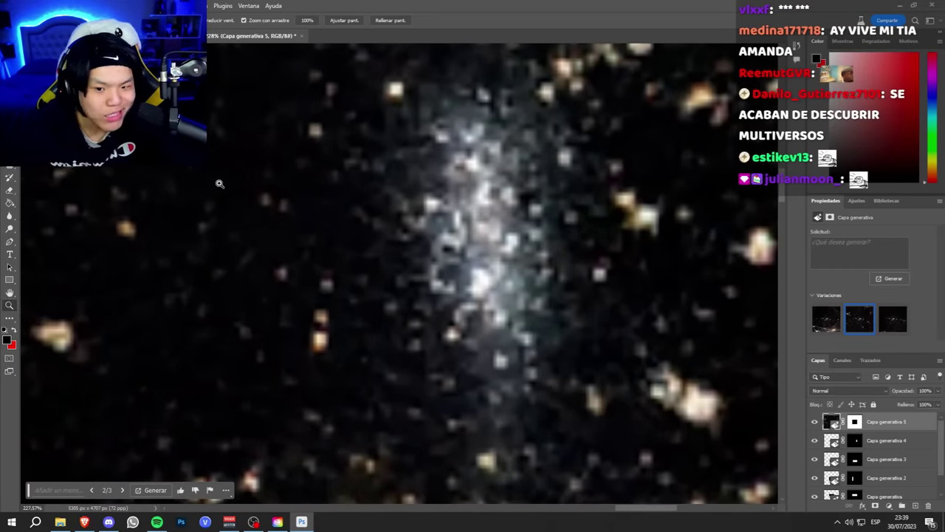
click(31, 20)
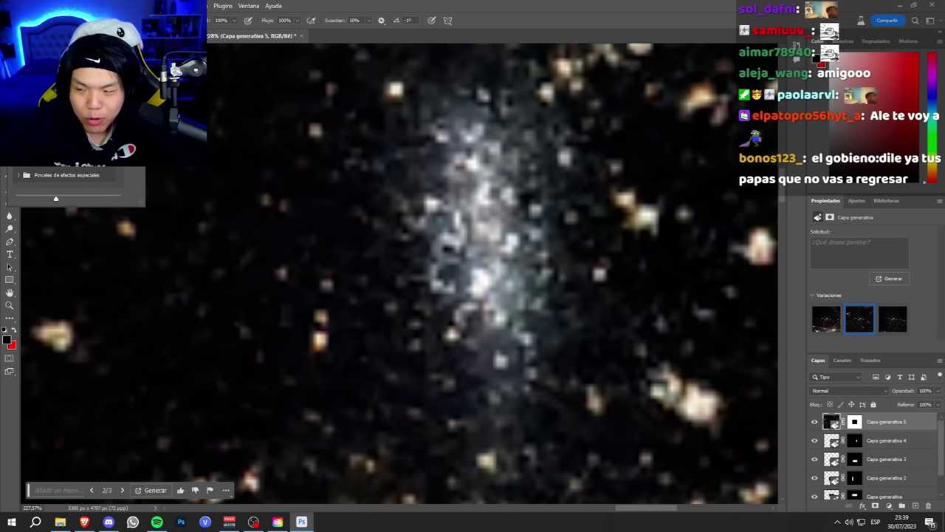
Step: Doodle a dot and a stroke around the galaxy, then delete and undo the doodles
click(468, 153)
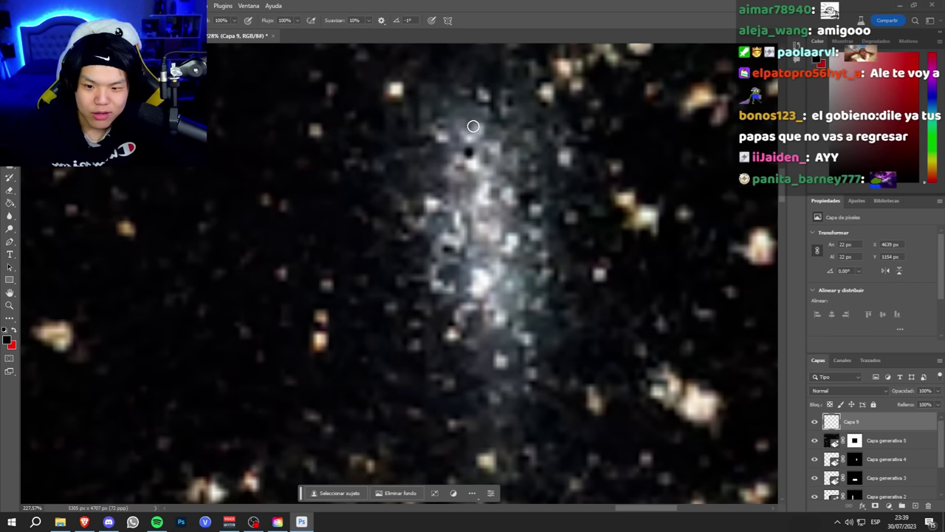
drag(477, 305, 453, 335)
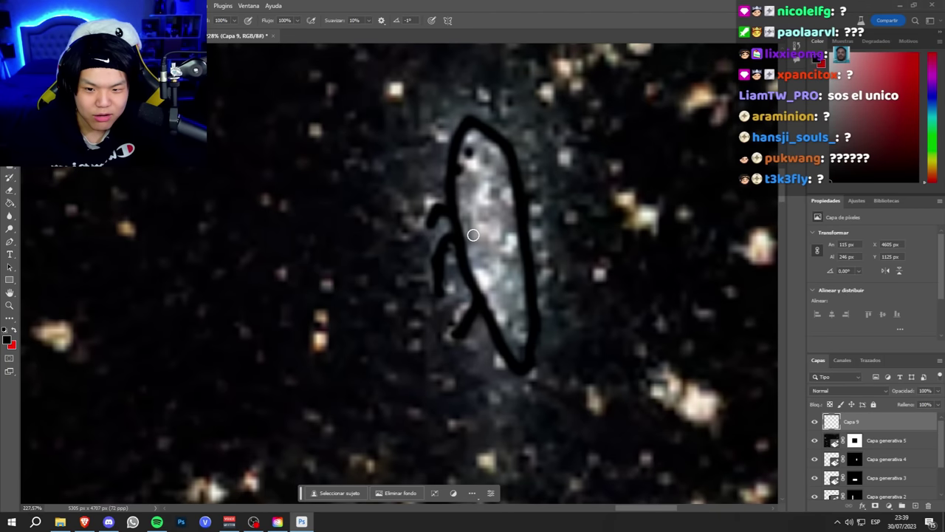
key(Delete)
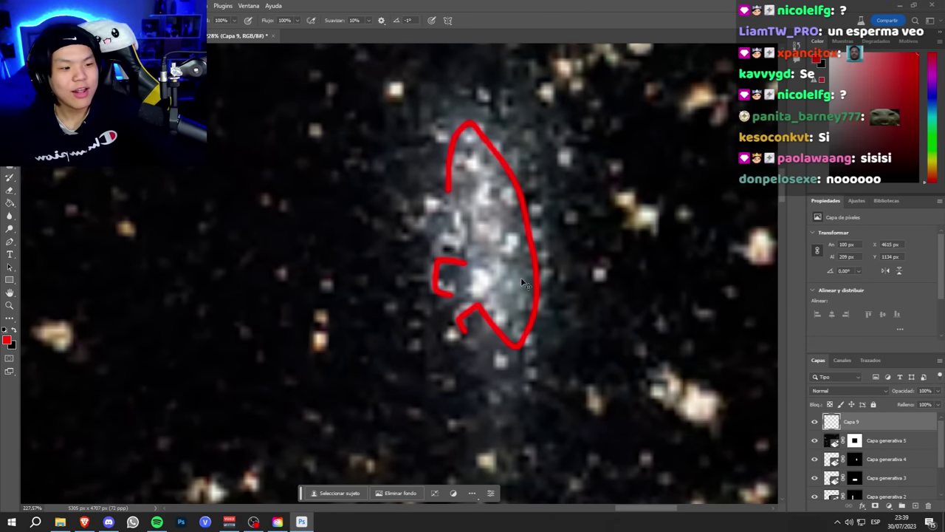
key(ctrl+z)
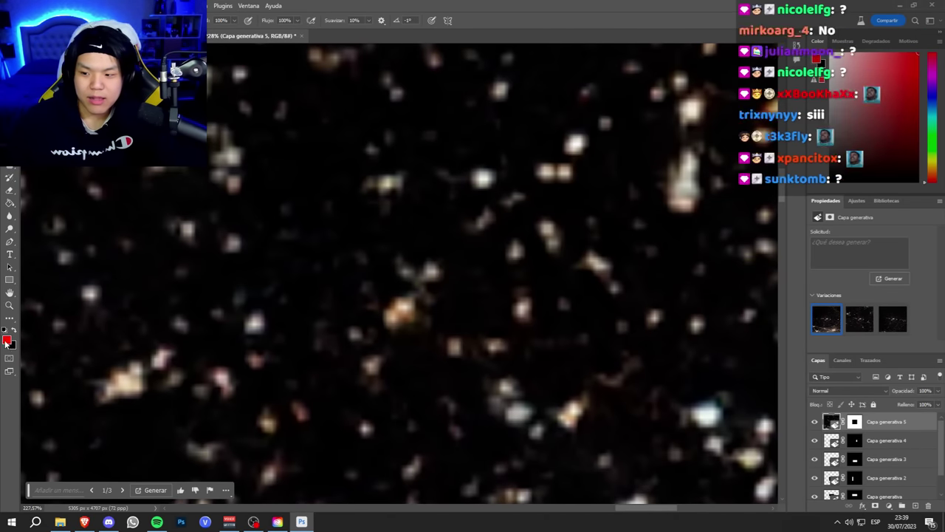
Step: Zoom in and out across the expanded starfield to inspect it at several magnifications
scroll(520, 190, down, 6)
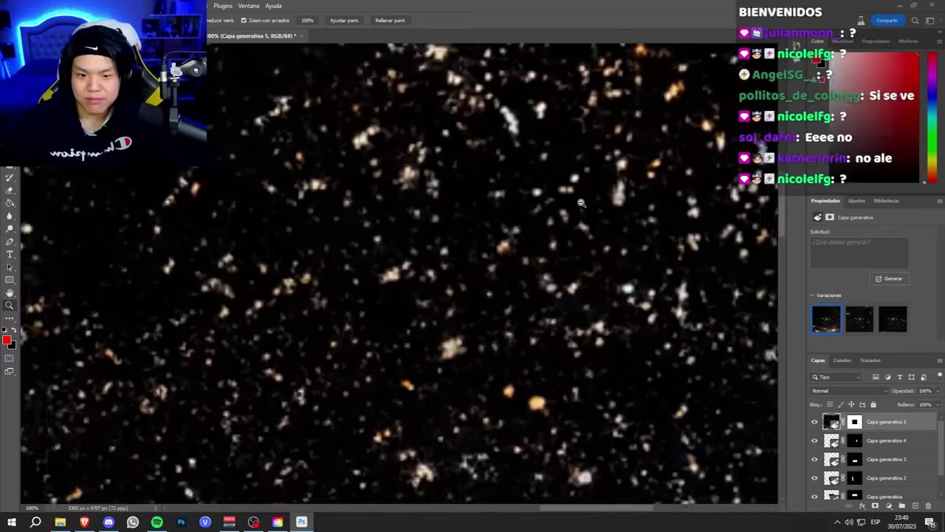
scroll(479, 246, down, 1)
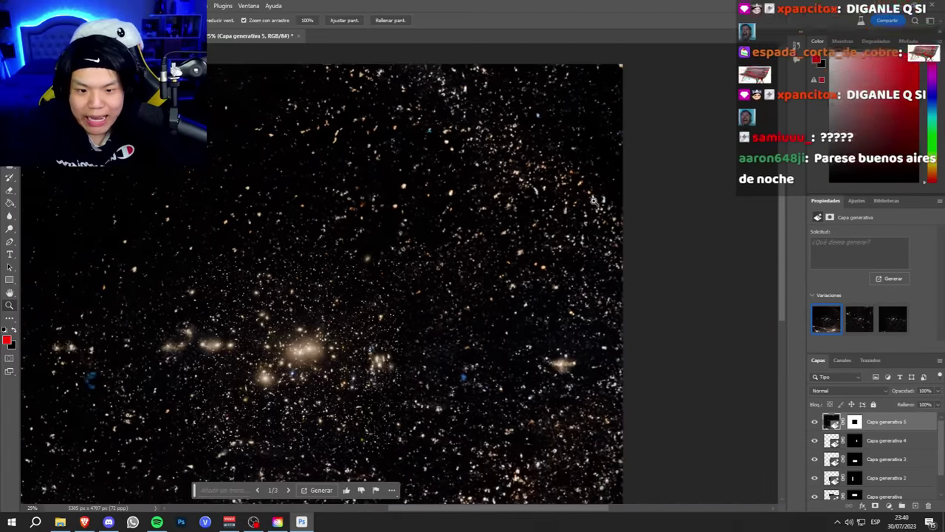
scroll(593, 202, up, 2)
scroll(624, 205, up, 2)
scroll(543, 192, up, 1)
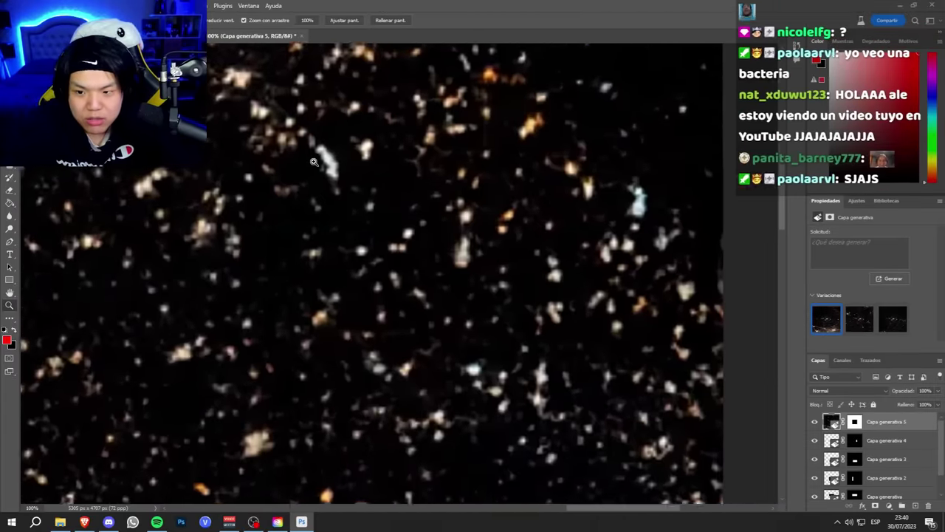
scroll(263, 148, down, 1)
scroll(280, 207, down, 1)
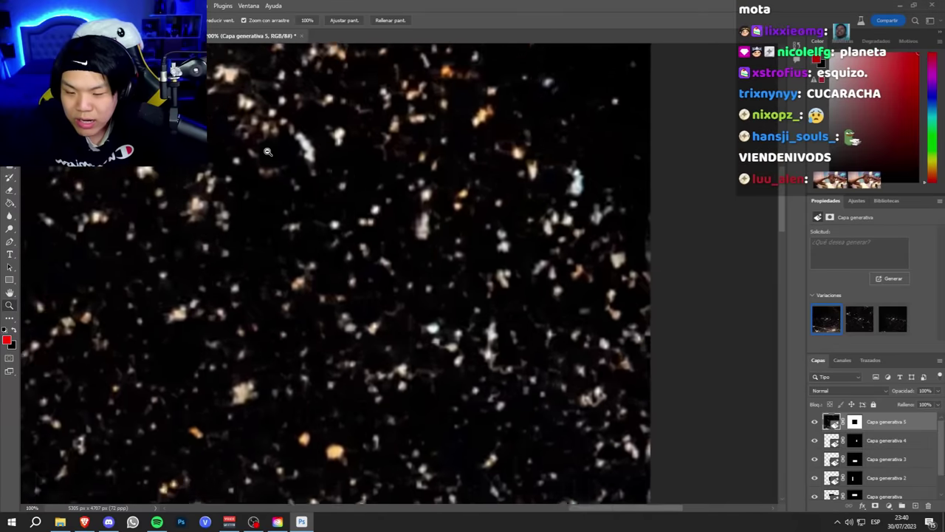
scroll(293, 251, down, 1)
scroll(293, 251, down, 1)
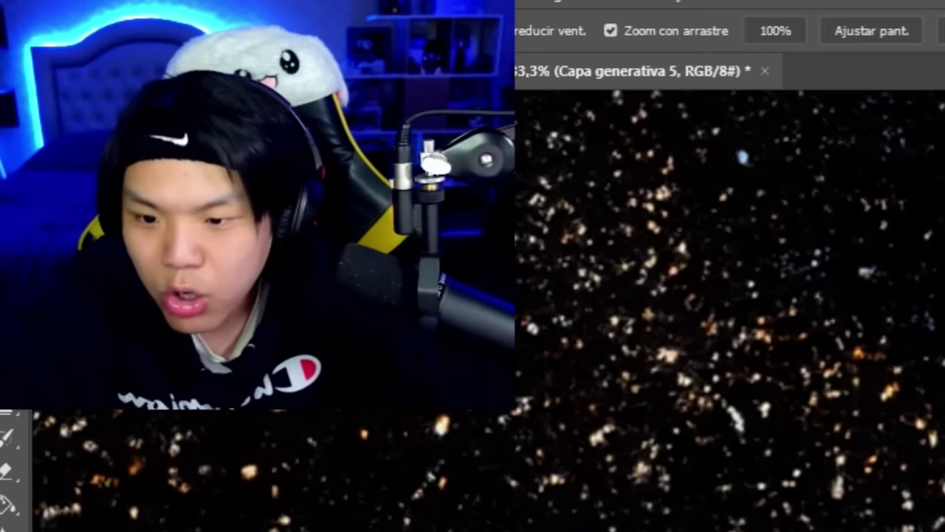
scroll(731, 310, up, 2)
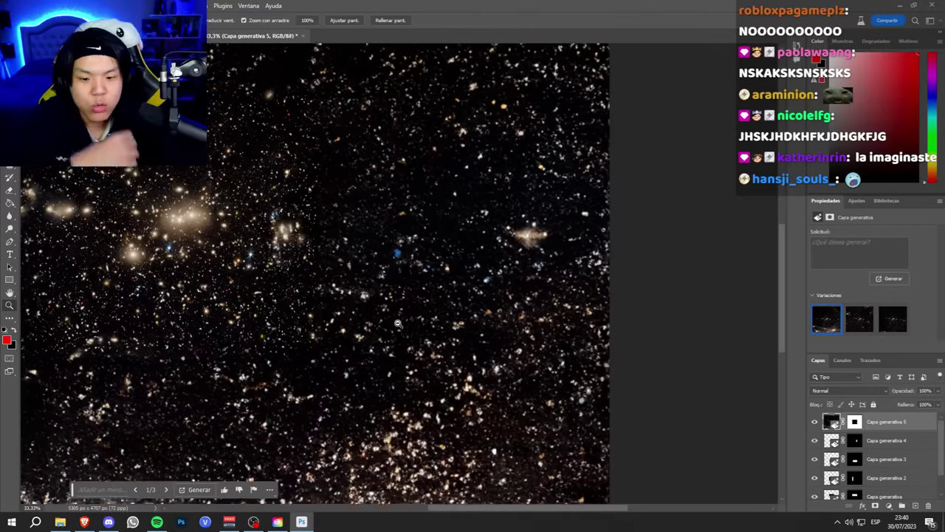
scroll(436, 297, down, 1)
scroll(436, 296, down, 2)
scroll(436, 297, down, 3)
scroll(436, 297, down, 2)
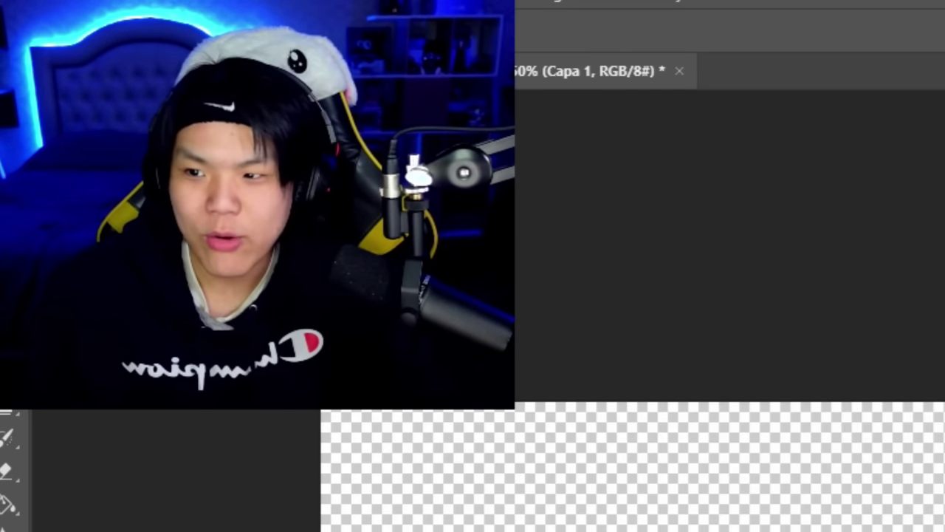
Step: Widen the world map canvas with generative expand and zoom in around Australia
key(c)
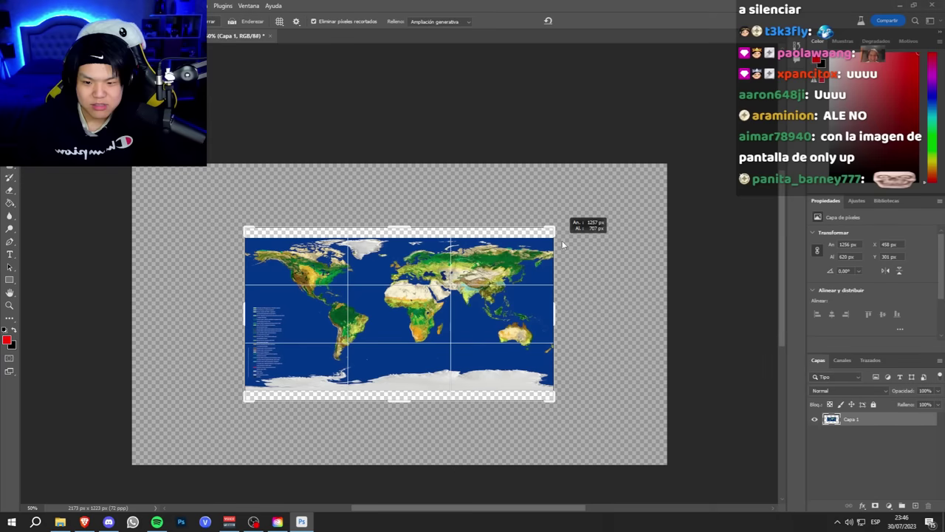
drag(562, 243, 554, 244)
key(Return)
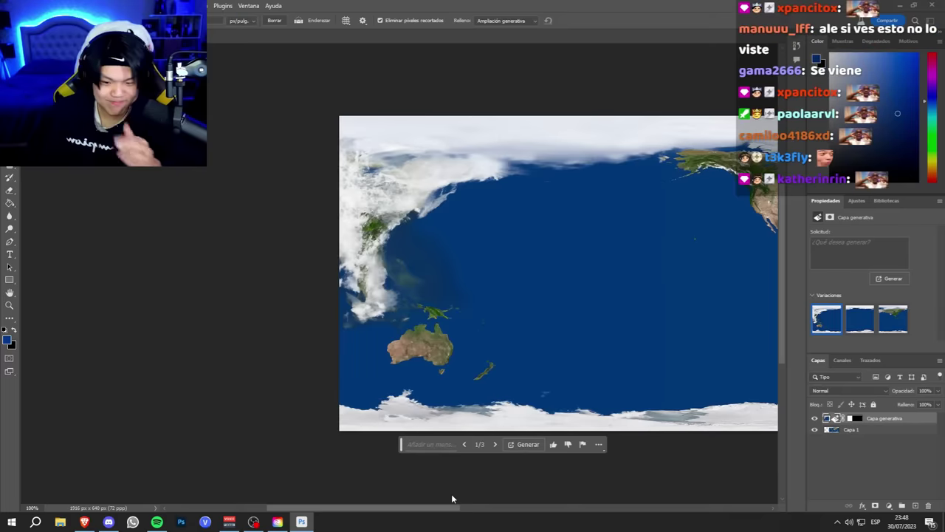
click(14, 299)
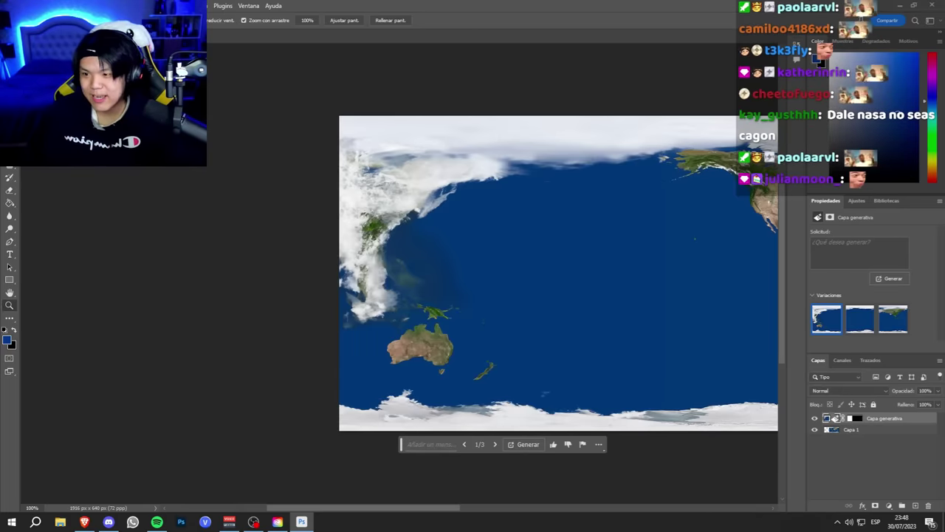
click(416, 338)
mouse_move(279, 508)
mouse_down()
mouse_move(472, 508)
mouse_move(288, 508)
mouse_up()
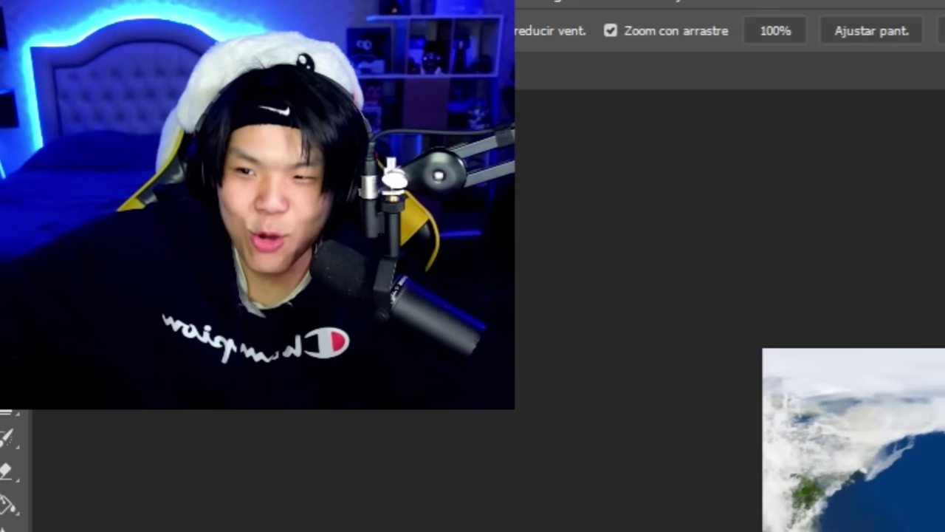
key(ctrl+plus)
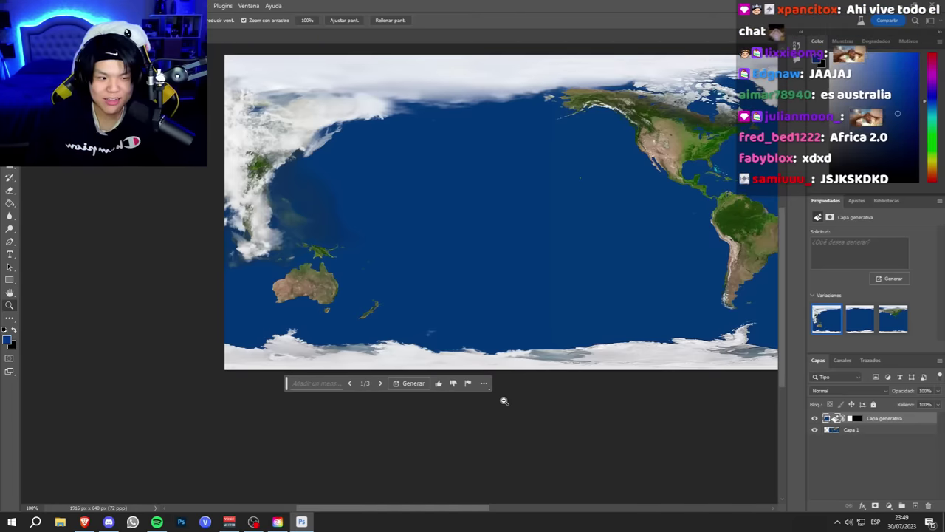
Step: Stretch the map to 2672 px wide, generate more land and ocean, and zoom into South America
drag(475, 515, 464, 514)
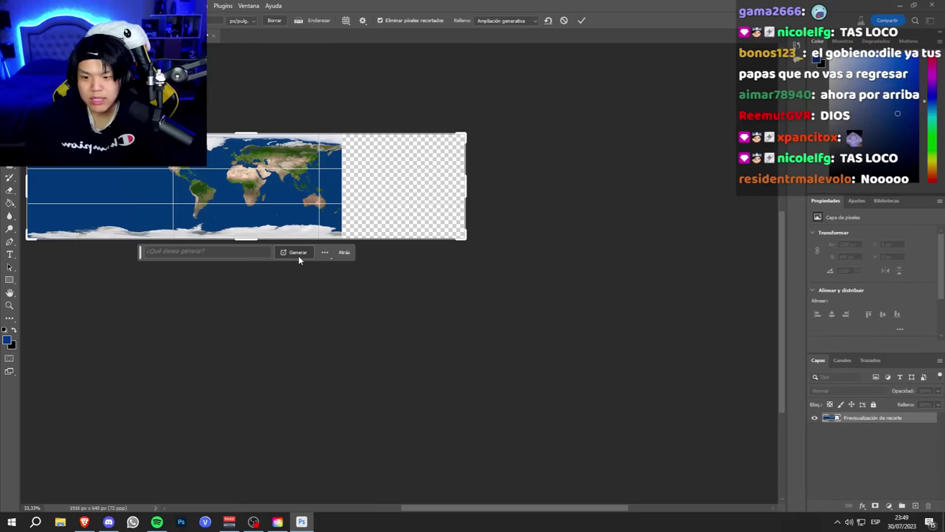
click(298, 253)
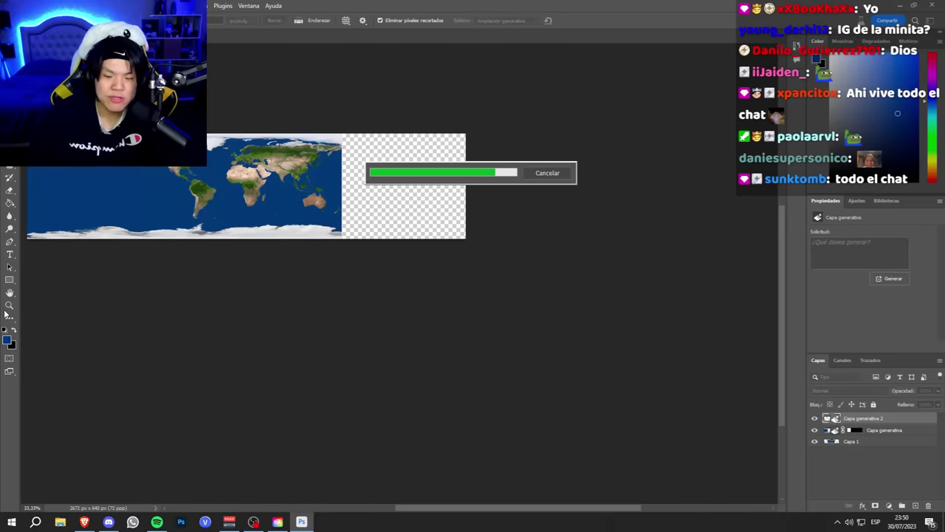
click(9, 305)
click(611, 231)
click(611, 231)
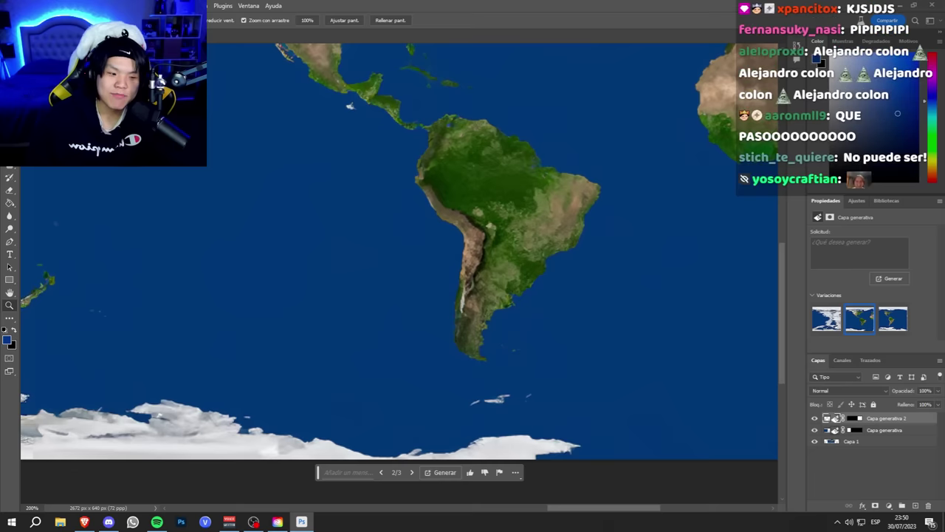
alt+click(199, 178)
alt+click(234, 312)
drag(542, 510, 397, 509)
scroll(421, 299, up, 1)
scroll(413, 221, up, 2)
scroll(407, 92, up, 1)
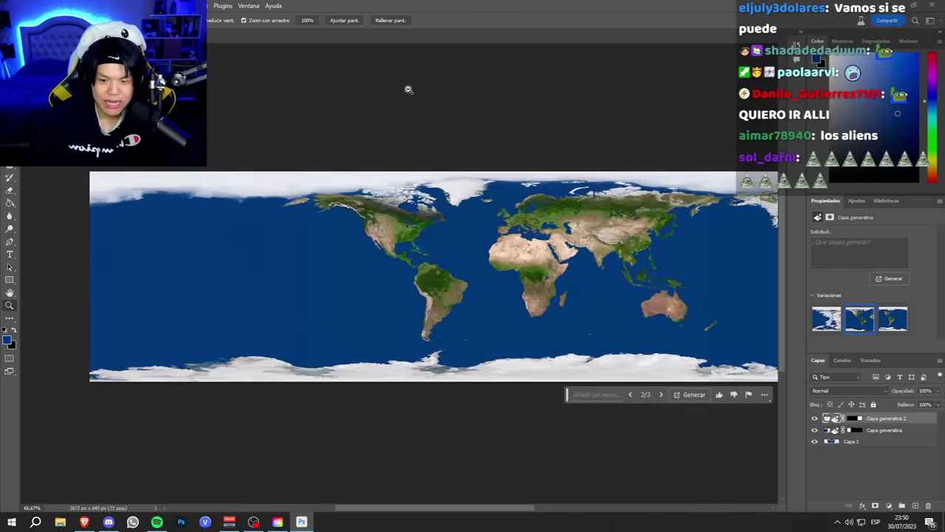
drag(523, 506, 624, 507)
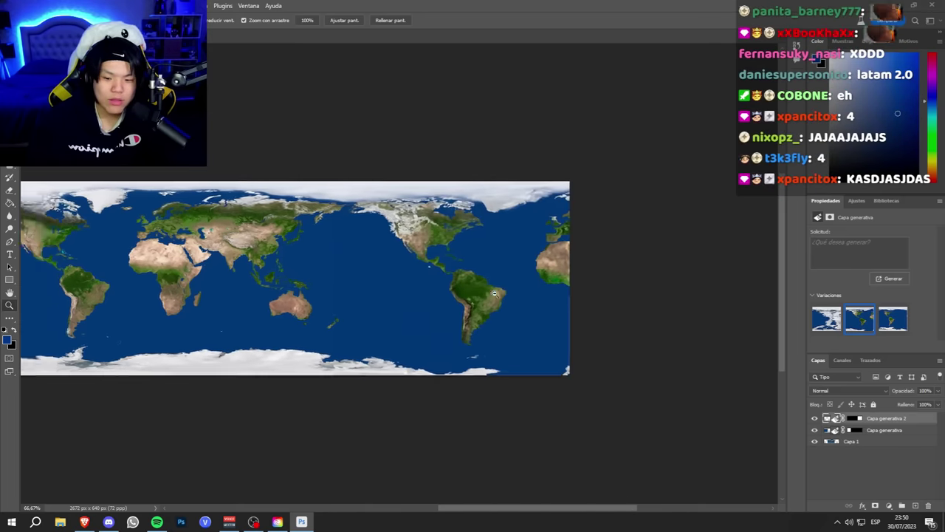
alt+click(502, 298)
drag(502, 306, 463, 299)
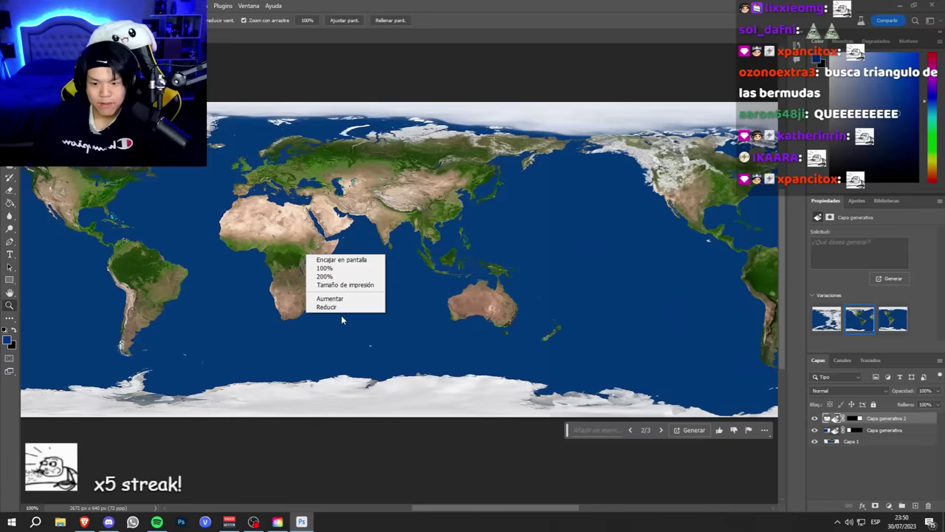
click(345, 308)
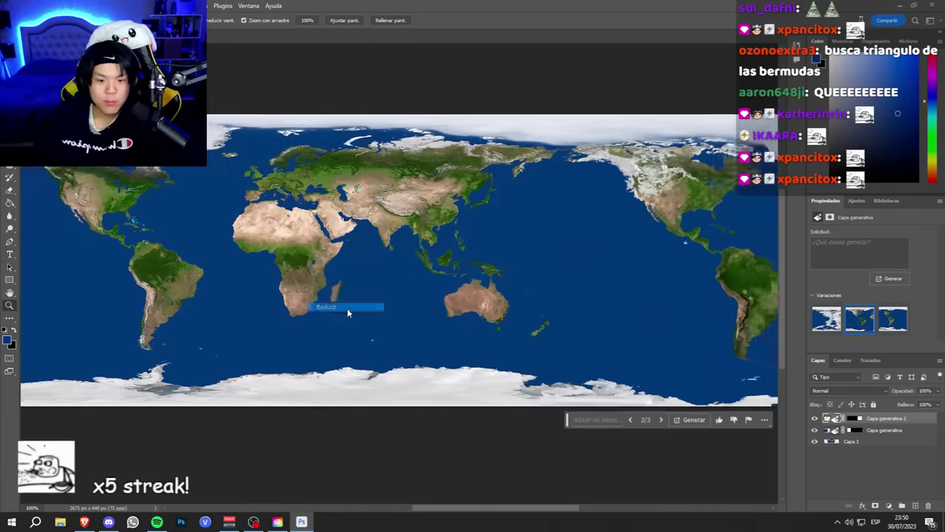
alt+click(564, 280)
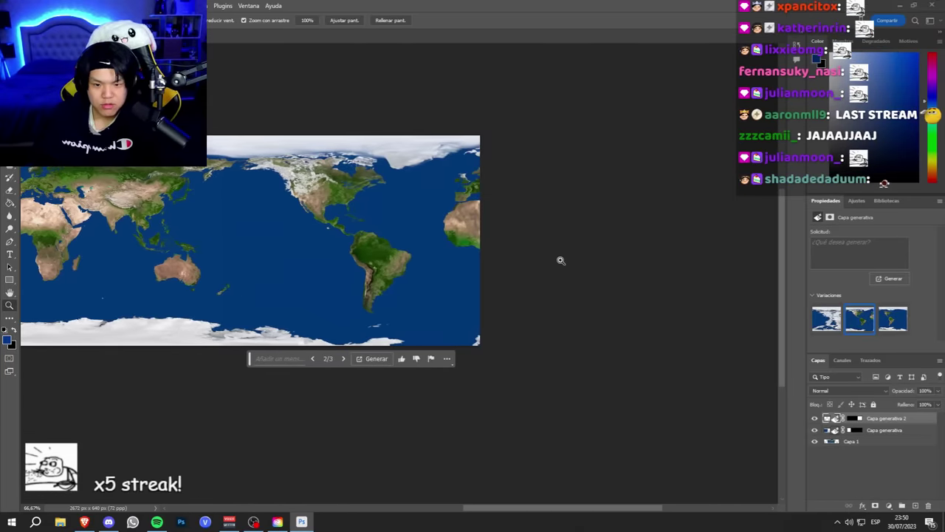
triple_click(488, 214)
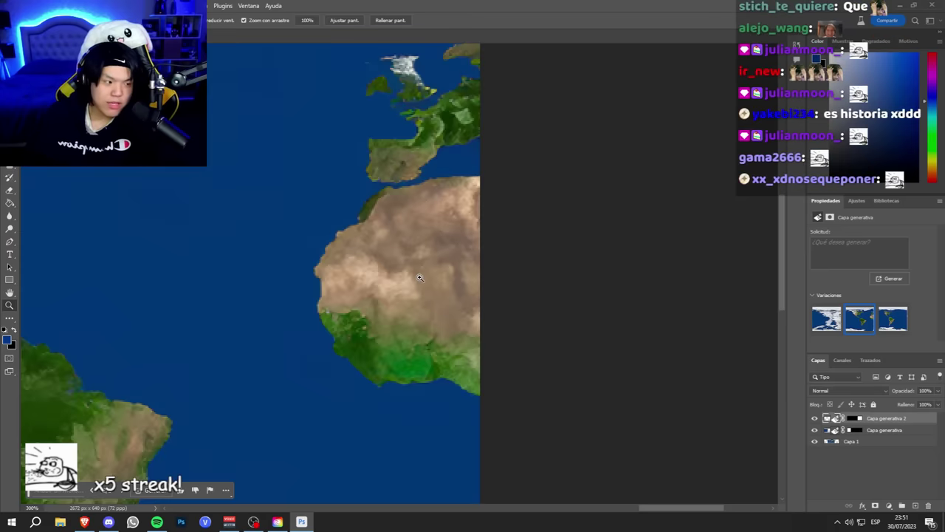